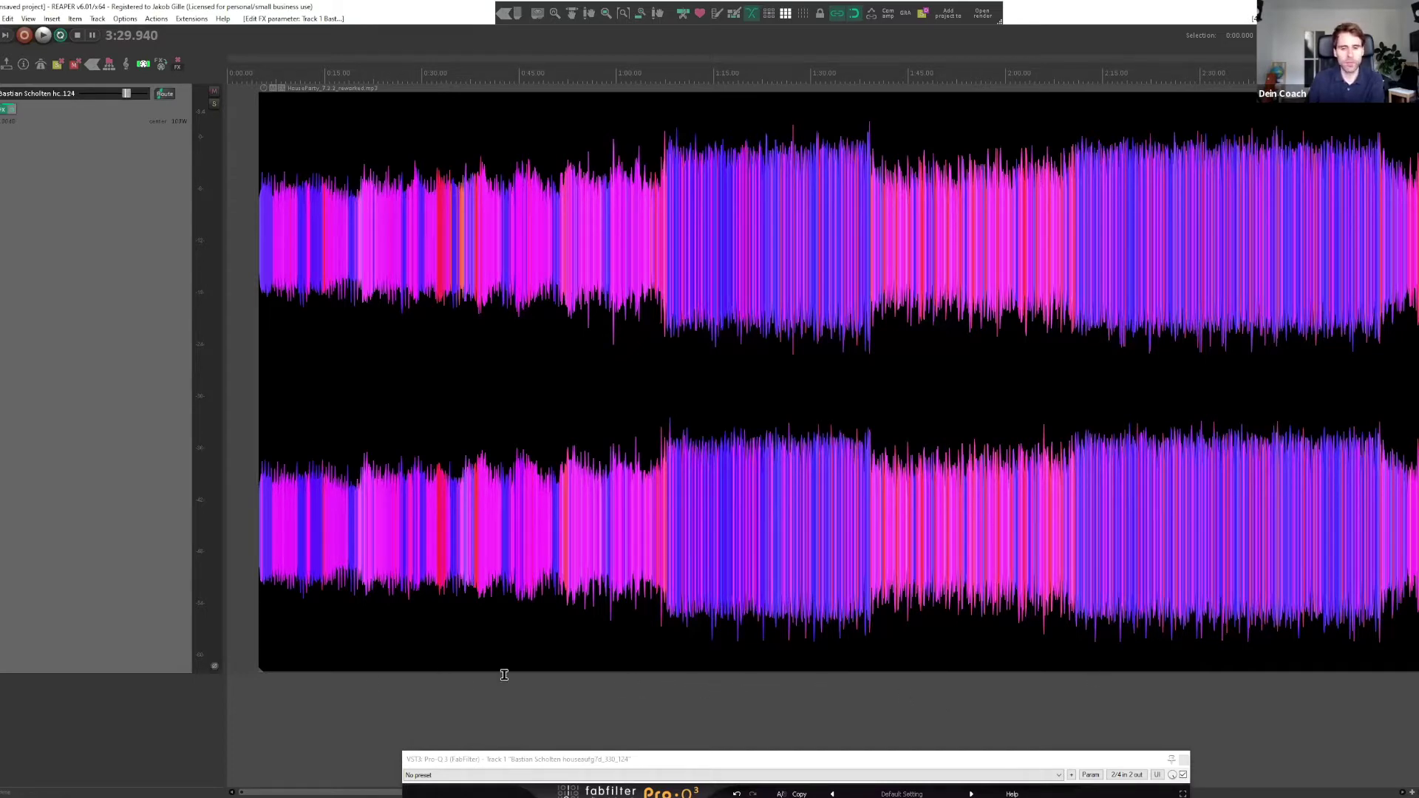
Examine the track's waveform across its full length, comparing the level and colour of the individual song sections.
{"action": "left_click_drag", "start_coordinate": [1041, 565], "coordinate": [748, 515]}
{"action": "scroll", "coordinate": [748, 514], "scroll_direction": "down", "scroll_amount": 1}
{"action": "scroll", "coordinate": [745, 512], "scroll_direction": "down", "scroll_amount": 4}
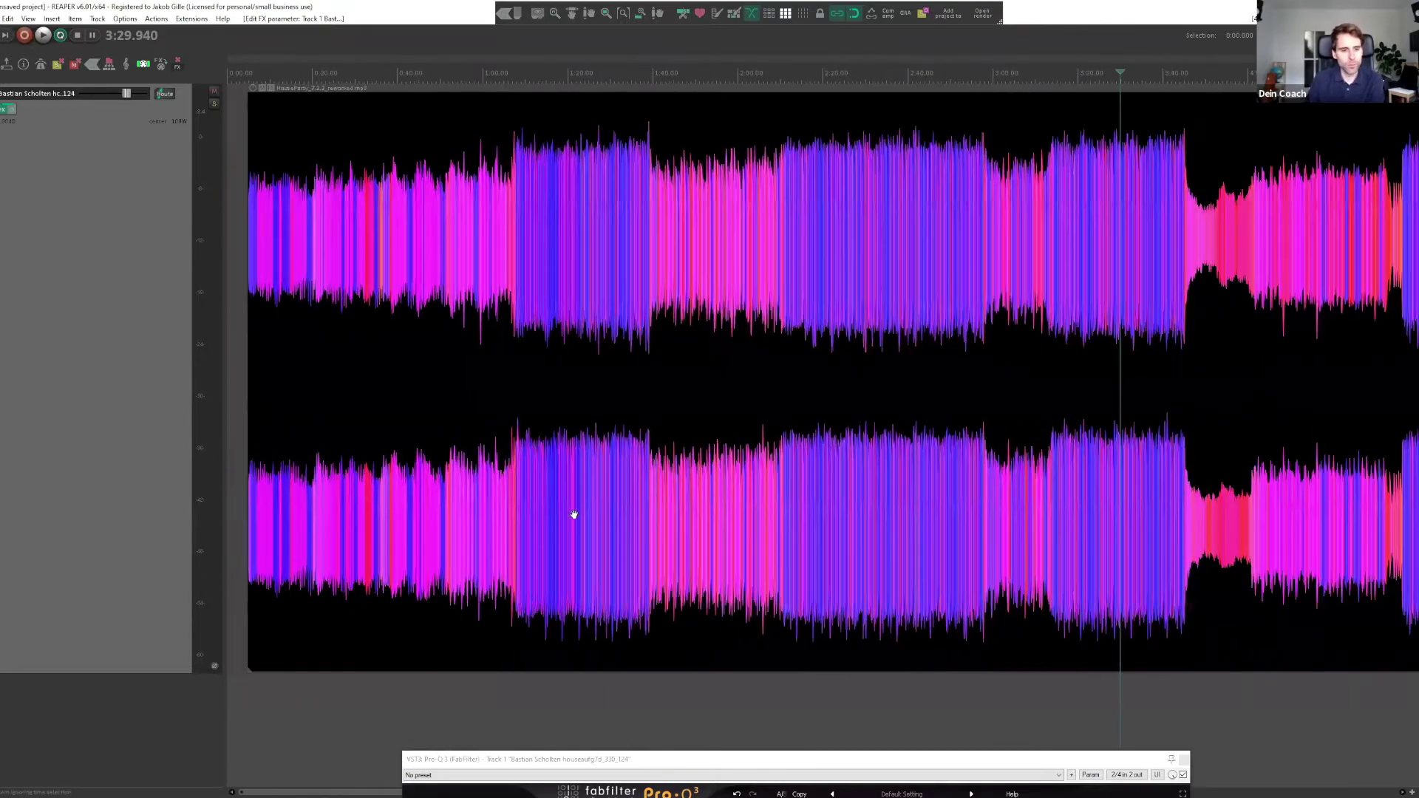
{"action": "scroll", "coordinate": [505, 651], "scroll_direction": "up", "scroll_amount": 6}
{"action": "scroll", "coordinate": [756, 672], "scroll_direction": "left", "scroll_amount": 3}
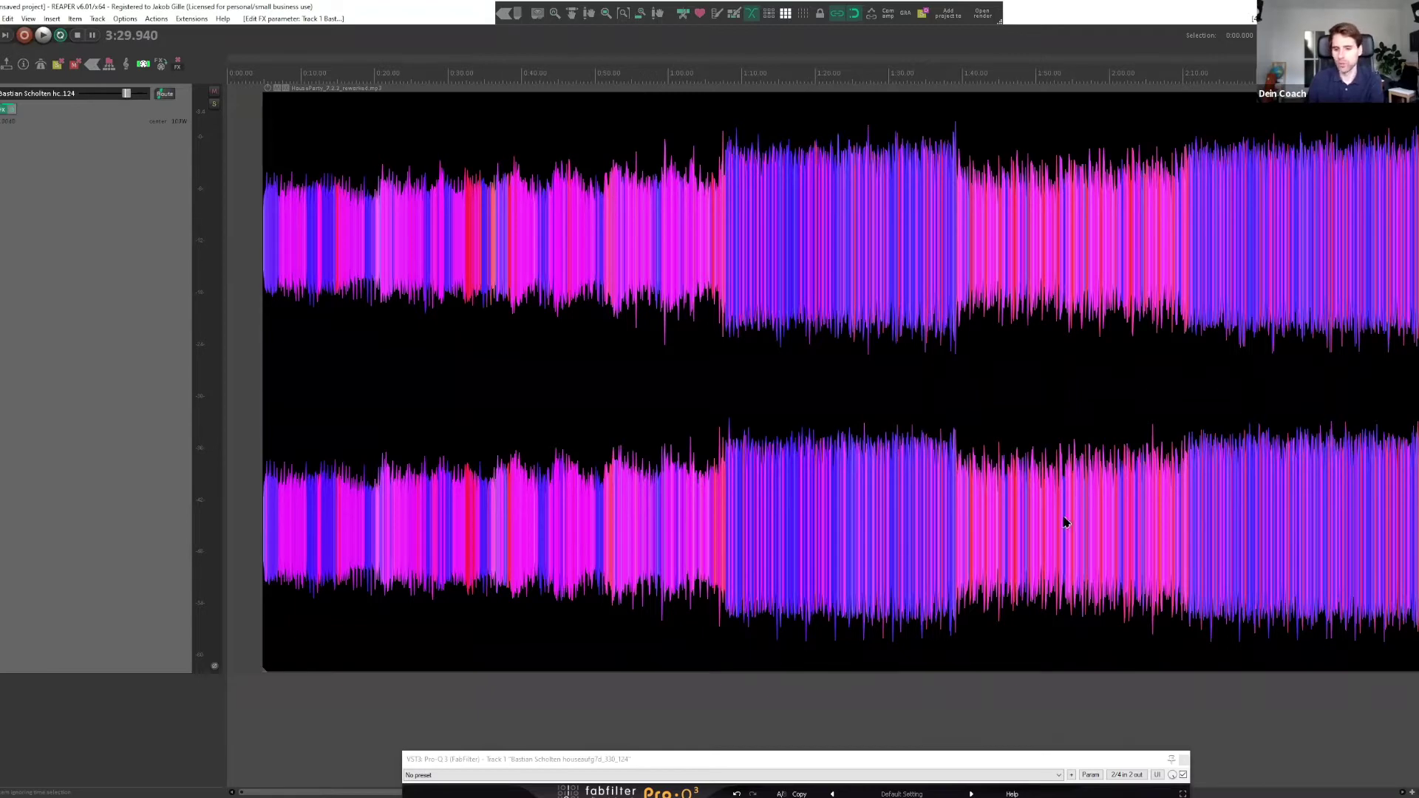
{"action": "scroll", "coordinate": [934, 446], "scroll_direction": "right", "scroll_amount": 1}
{"action": "scroll", "coordinate": [934, 447], "scroll_direction": "right", "scroll_amount": 8}
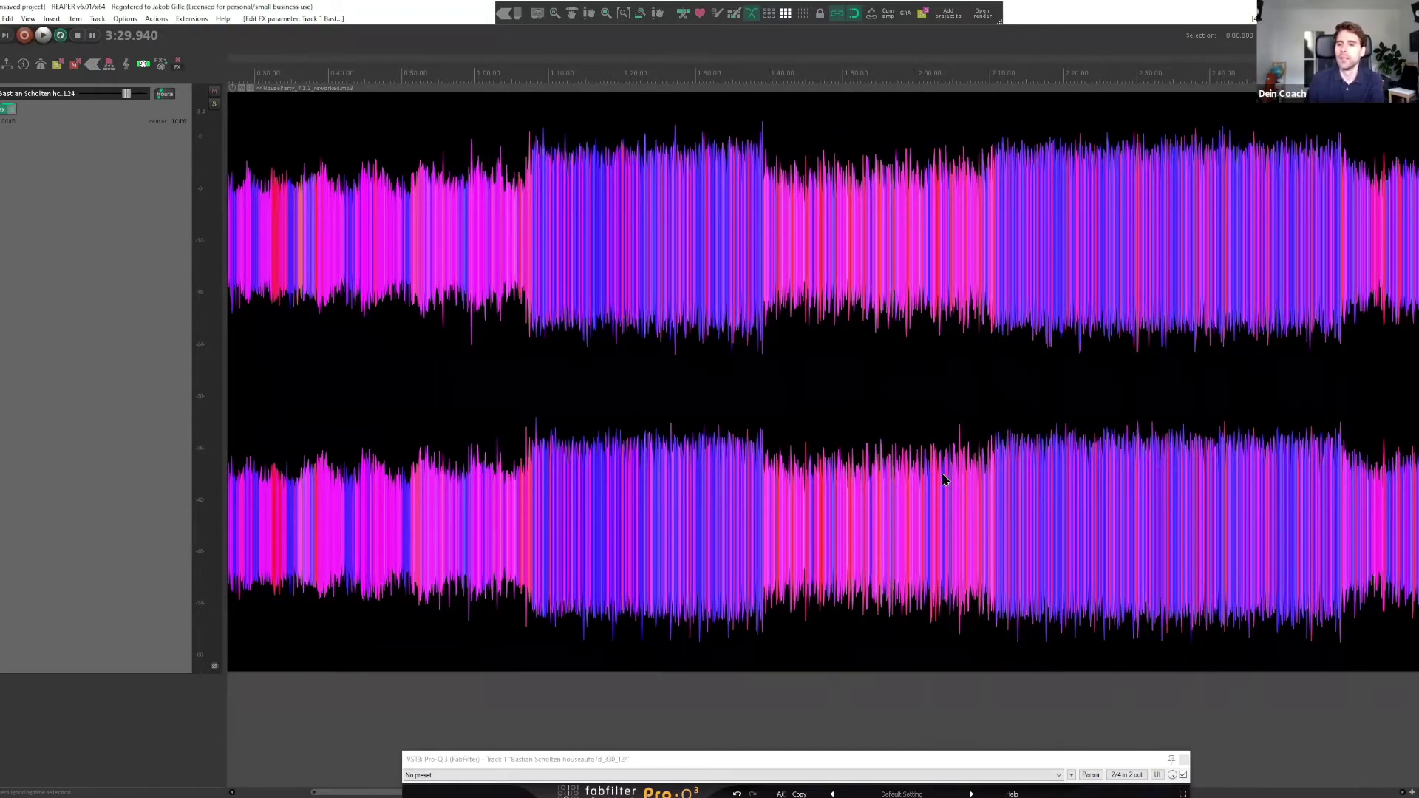
{"action": "scroll", "coordinate": [941, 479], "scroll_direction": "down", "scroll_amount": 3}
{"action": "scroll", "coordinate": [621, 403], "scroll_direction": "down", "scroll_amount": 2}
{"action": "scroll", "coordinate": [707, 414], "scroll_direction": "up", "scroll_amount": 3}
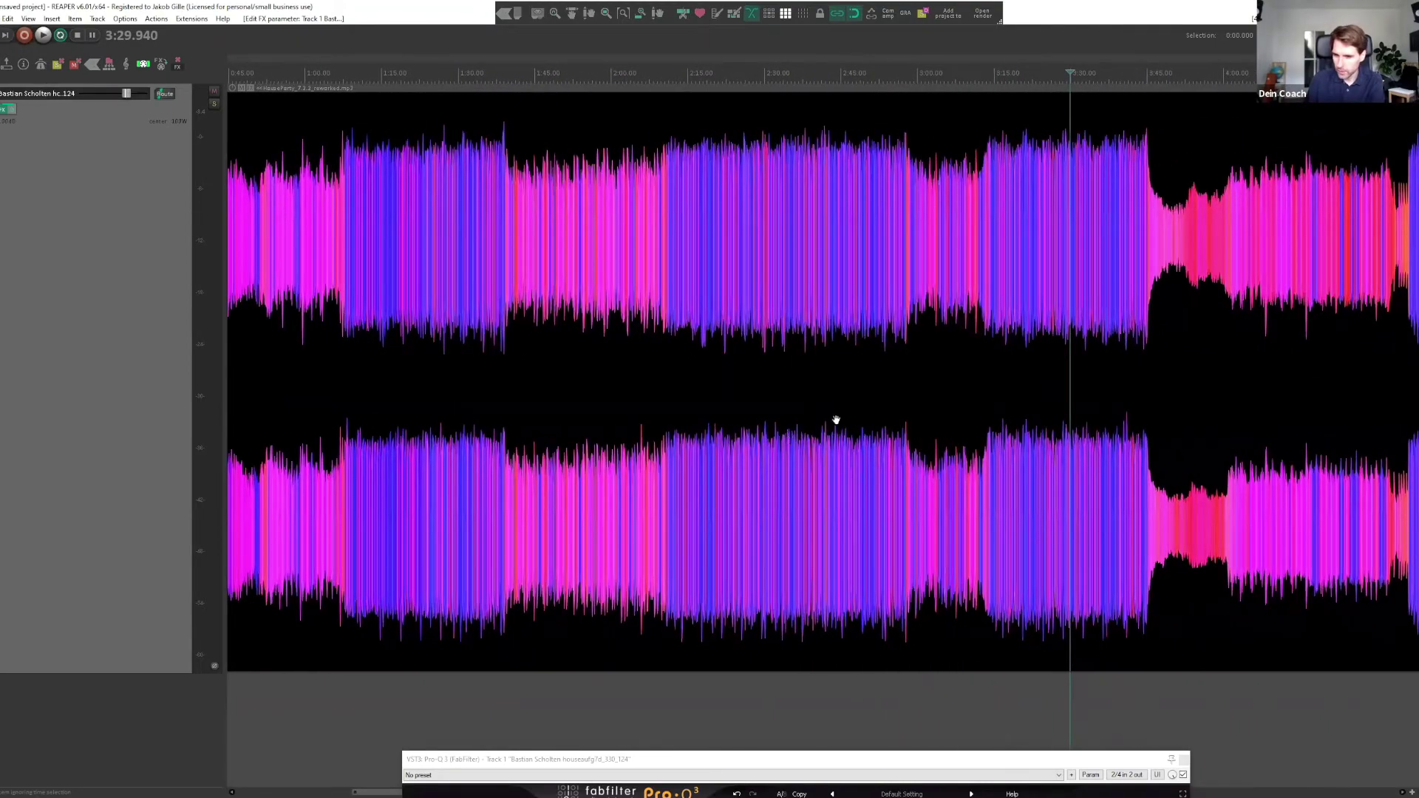
{"action": "scroll", "coordinate": [833, 419], "scroll_direction": "down", "scroll_amount": 2}
{"action": "scroll", "coordinate": [833, 409], "scroll_direction": "down", "scroll_amount": 1}
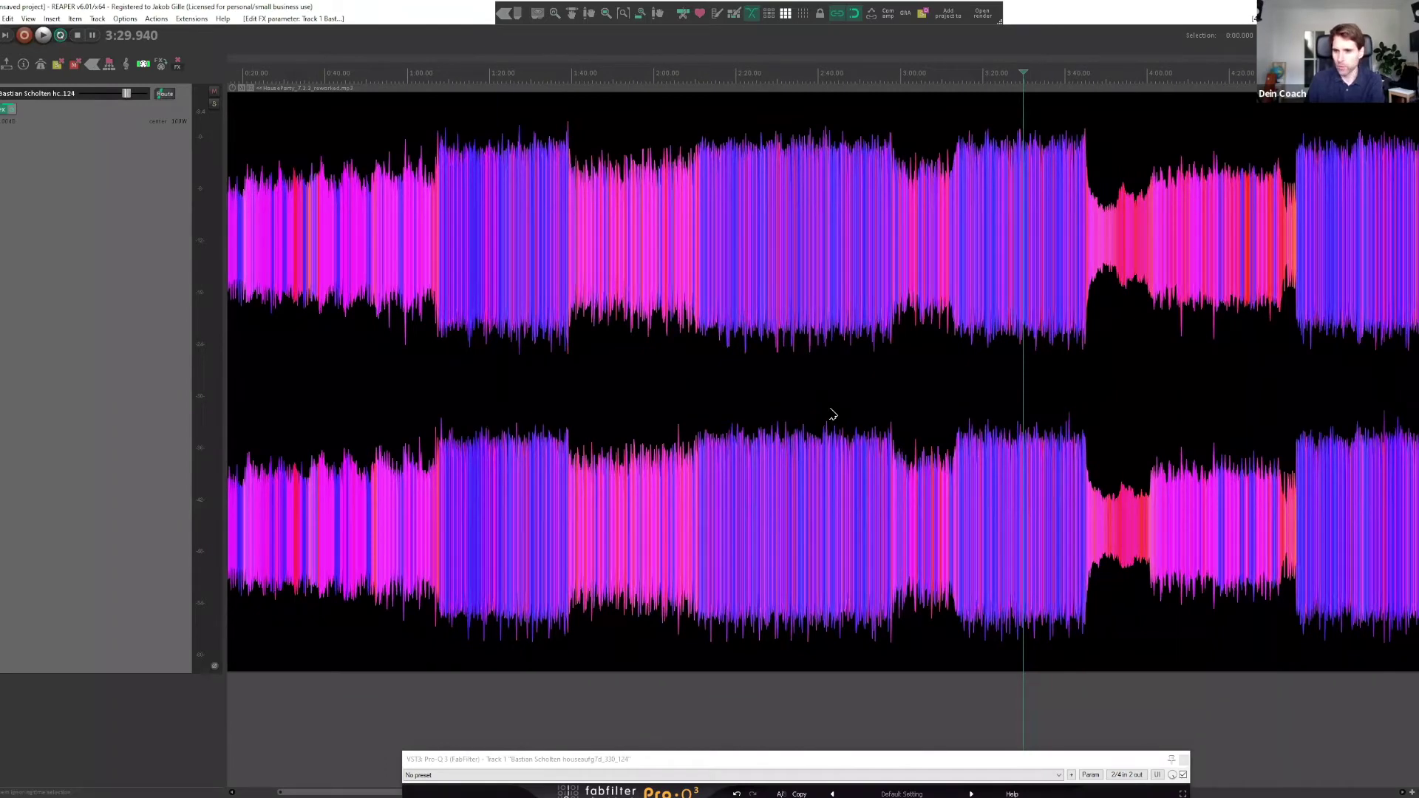
{"action": "scroll", "coordinate": [996, 405], "scroll_direction": "right", "scroll_amount": 3}
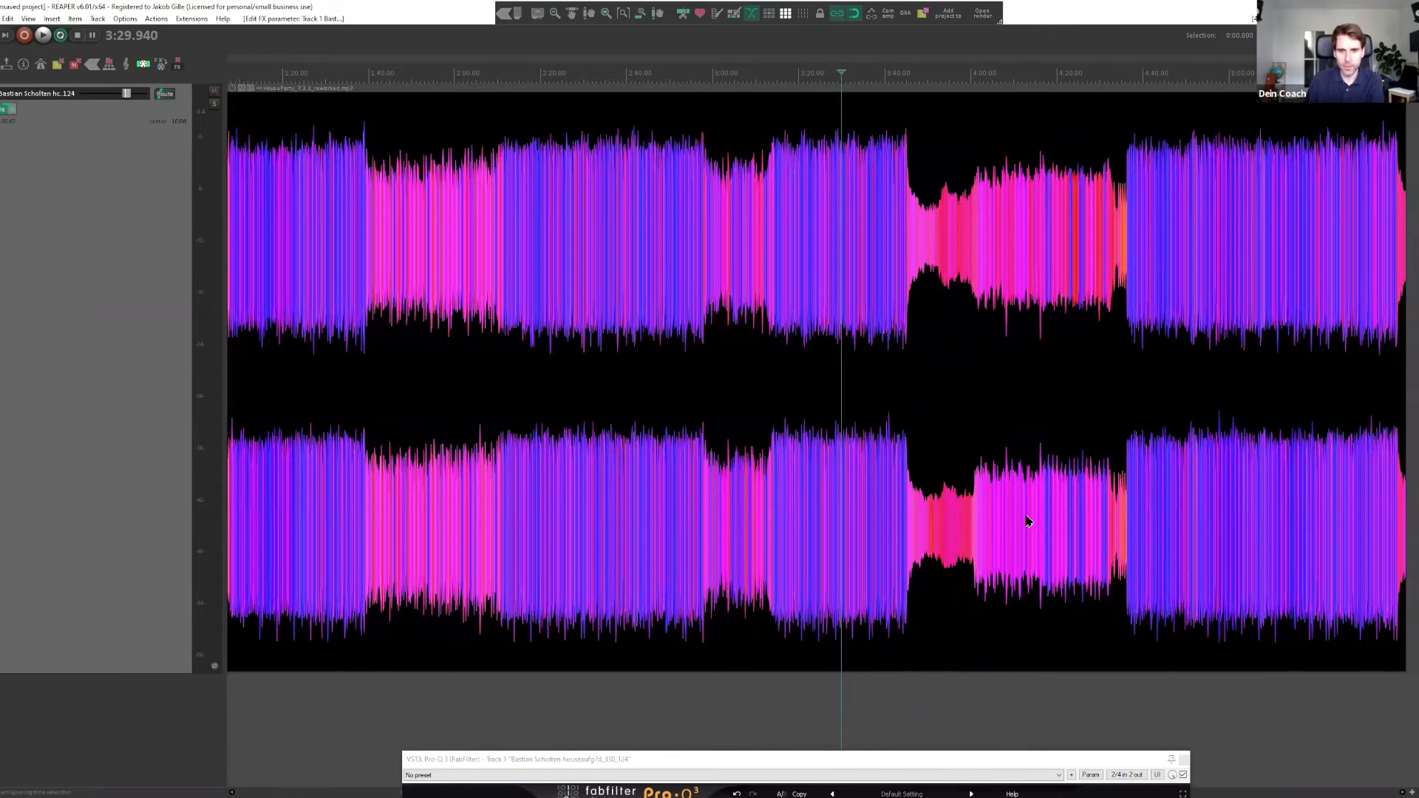
{"action": "scroll", "coordinate": [1026, 517], "scroll_direction": "down", "scroll_amount": 2}
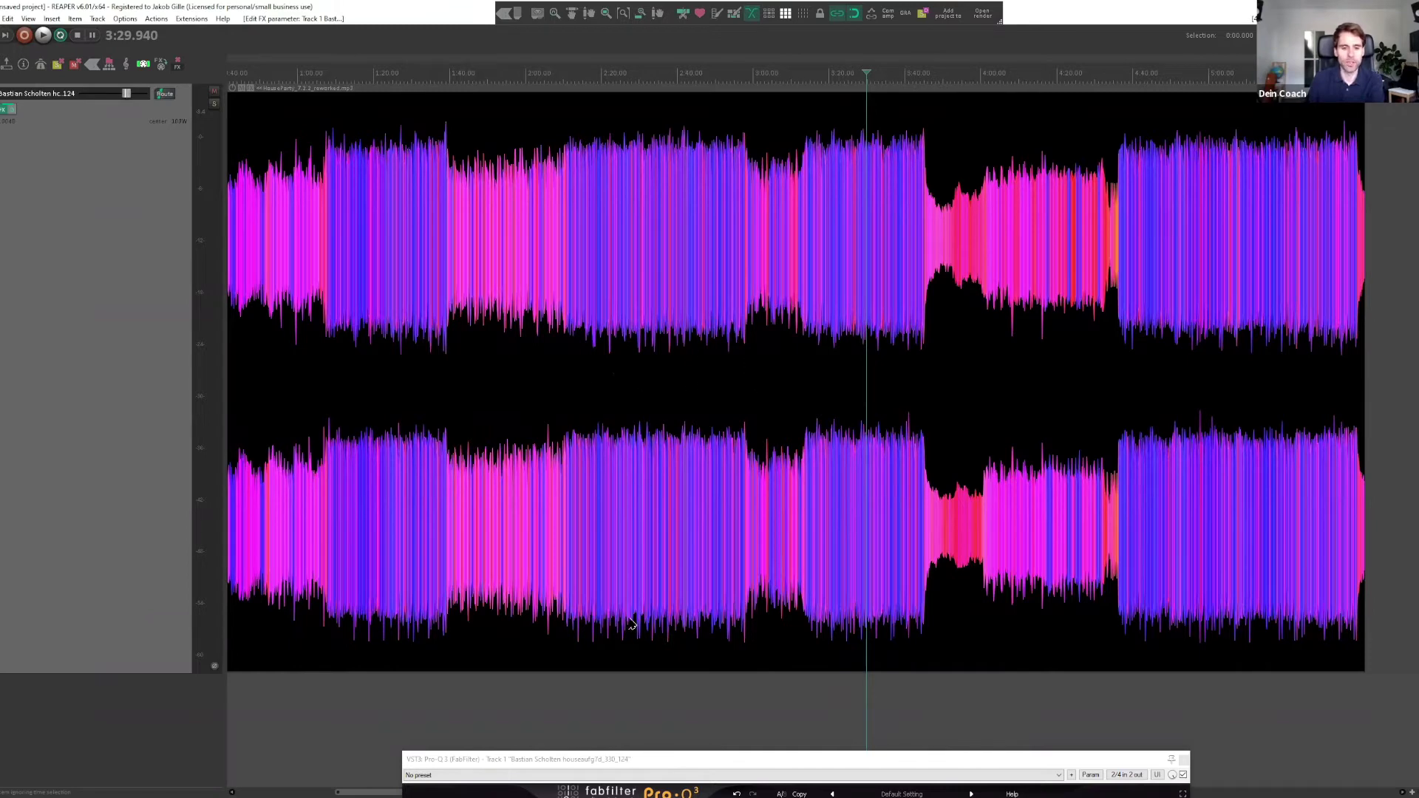
Play the loud middle section of the track from about 2:26 and stop playback after a short listen.
{"action": "left_click", "coordinate": [615, 700]}
{"action": "left_click", "coordinate": [701, 699]}
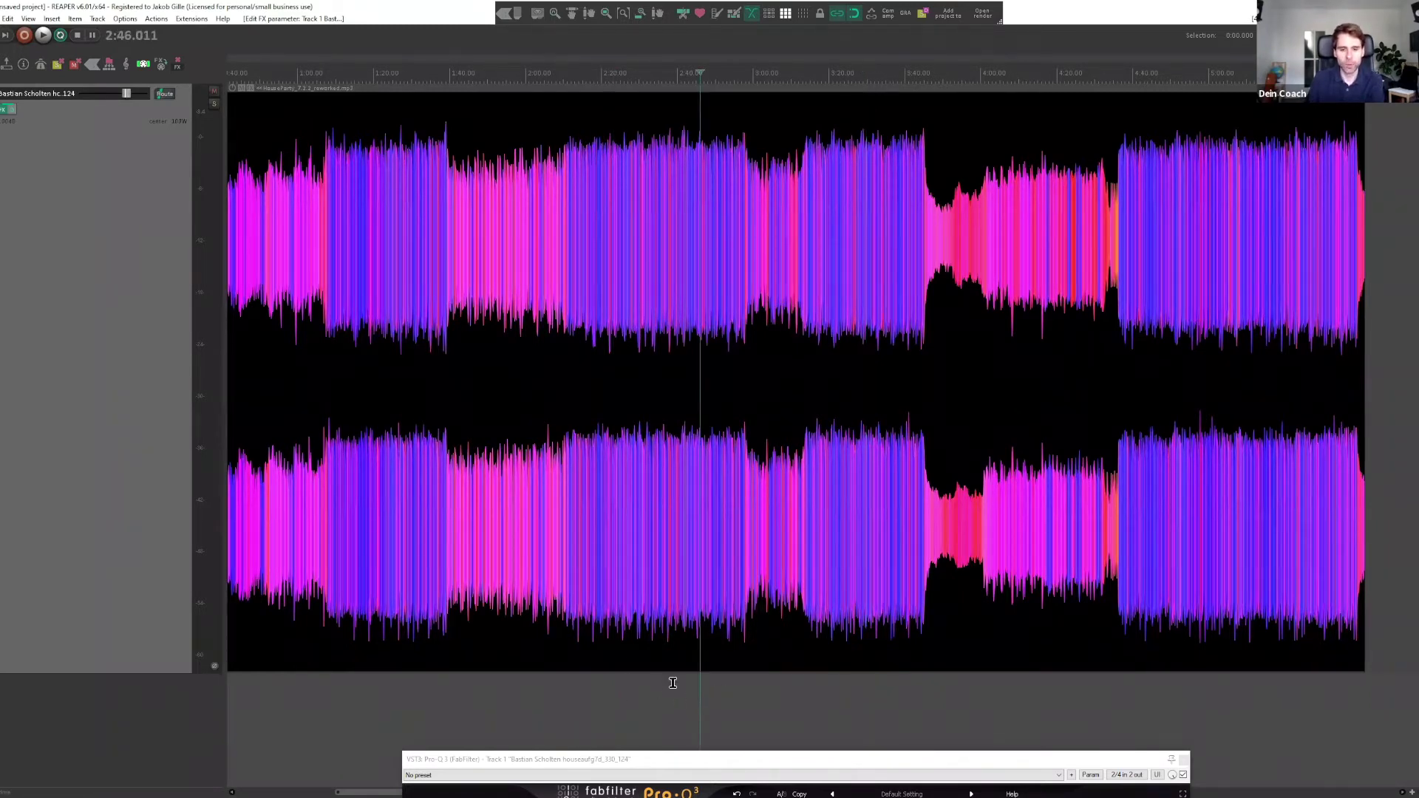
{"action": "left_click_drag", "start_coordinate": [645, 581], "coordinate": [752, 564]}
{"action": "scroll", "coordinate": [751, 561], "scroll_direction": "down", "scroll_amount": 6}
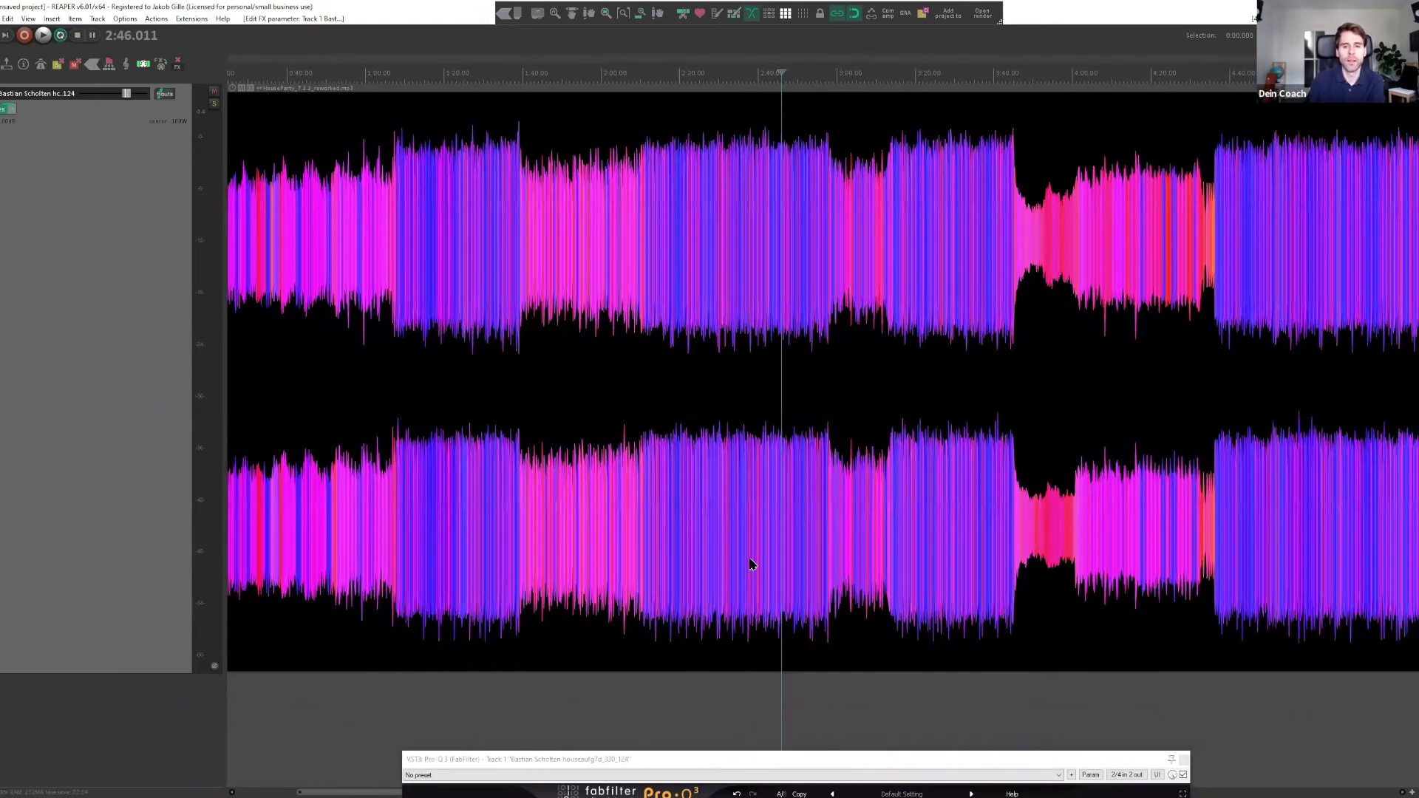
{"action": "scroll", "coordinate": [750, 560], "scroll_direction": "down", "scroll_amount": 4}
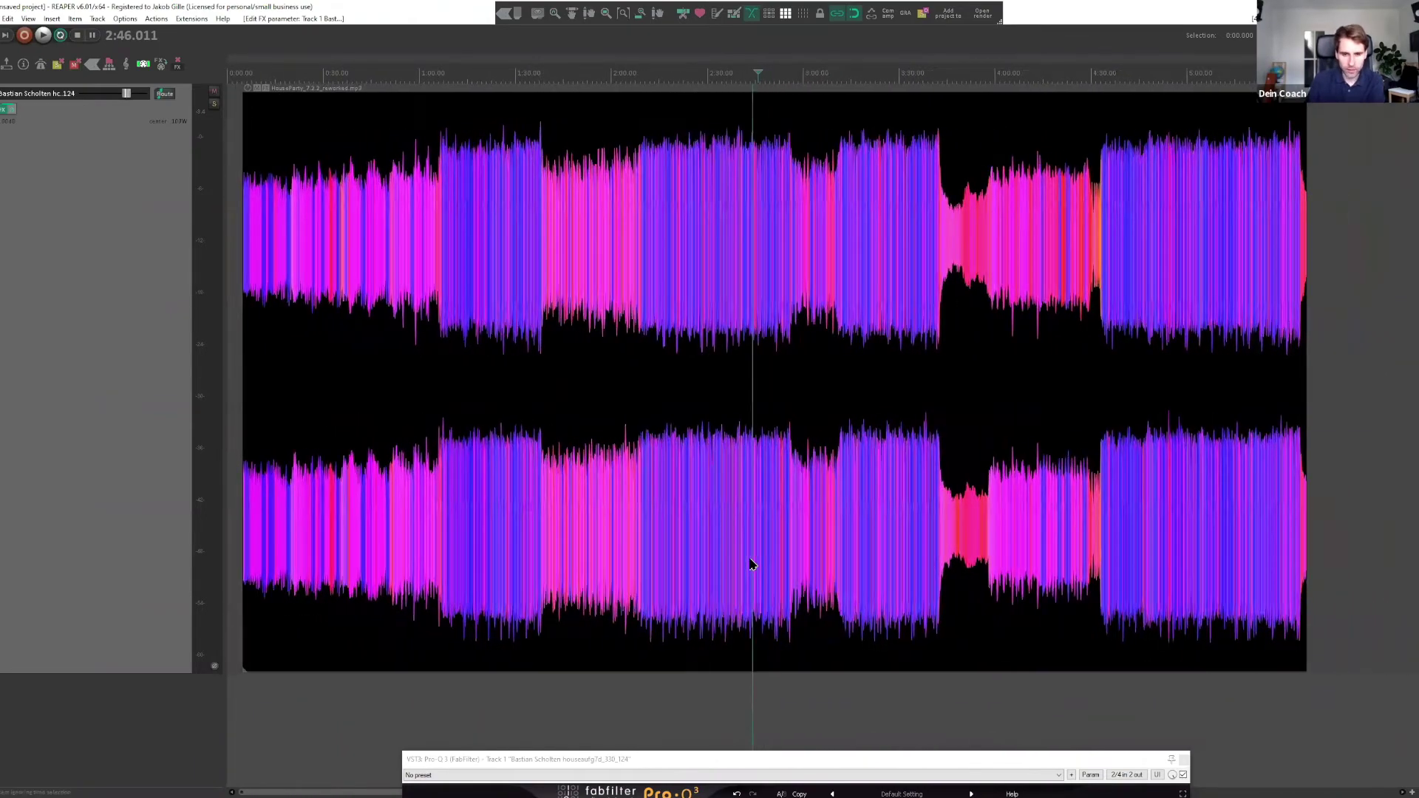
{"action": "left_click", "coordinate": [675, 690]}
{"action": "key", "text": "space"}
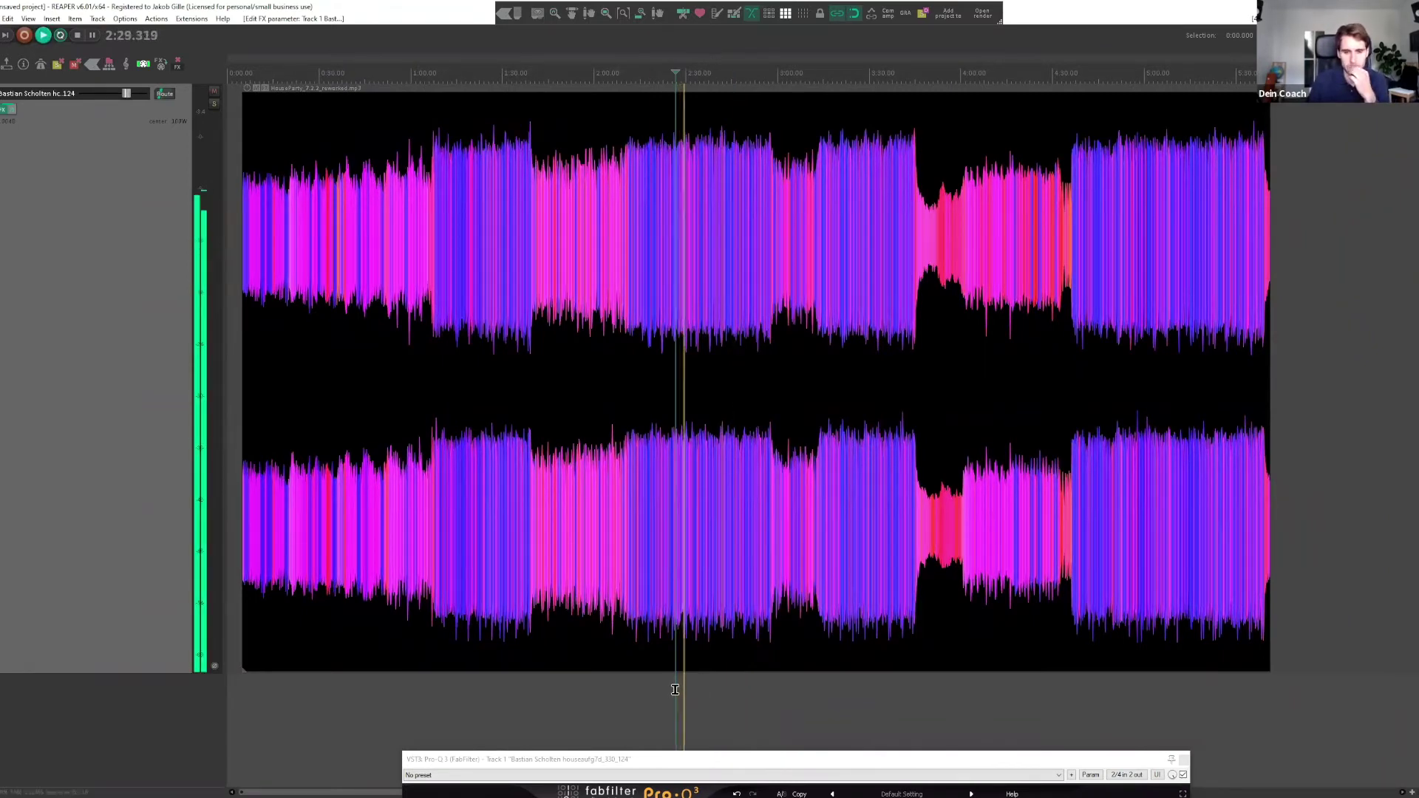
{"action": "key", "text": "space"}
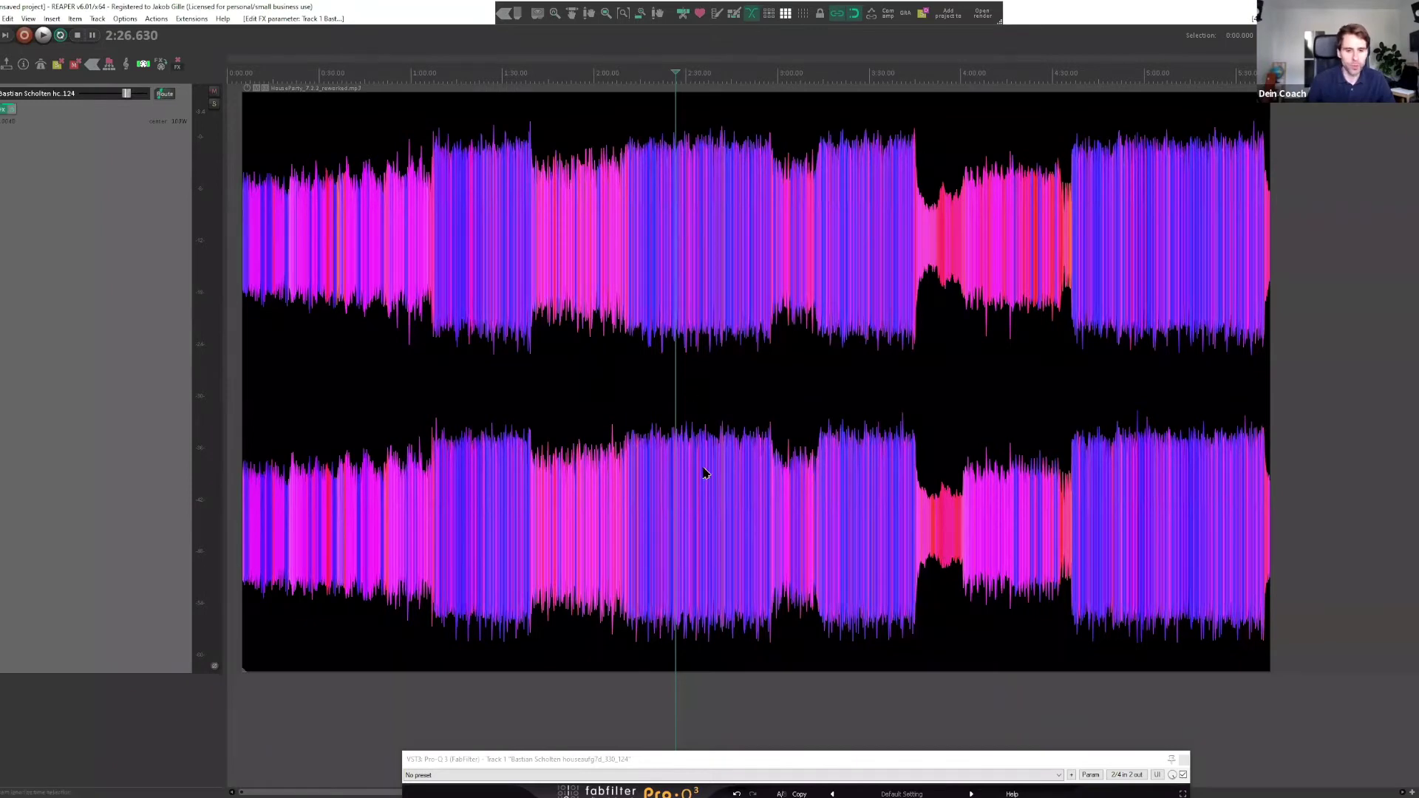
Compare loud and quieter sections by playing short passages from about 3:24, 1:55 and 3:04.
{"action": "scroll", "coordinate": [703, 468], "scroll_direction": "up", "scroll_amount": 4}
{"action": "scroll", "coordinate": [939, 682], "scroll_direction": "up", "scroll_amount": 2}
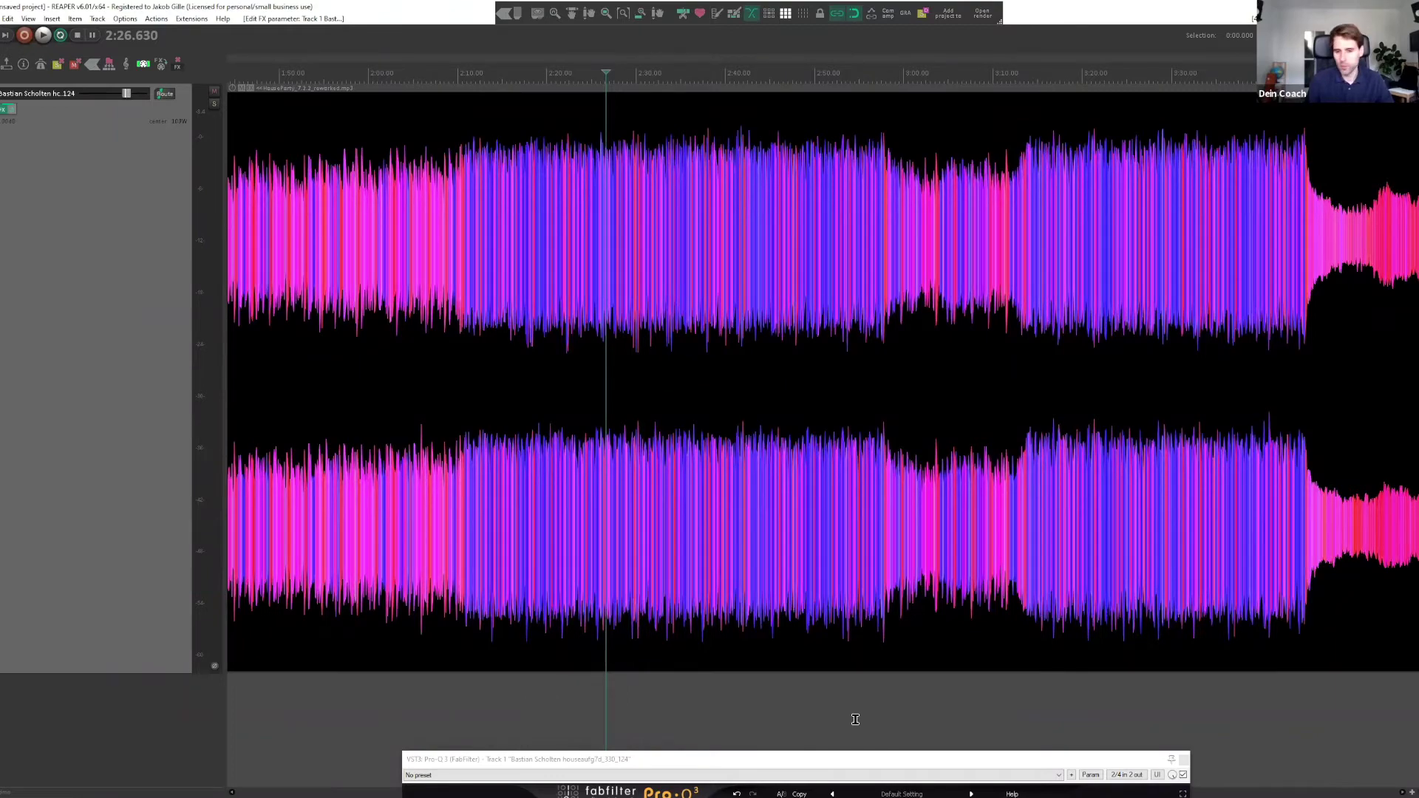
{"action": "scroll", "coordinate": [919, 554], "scroll_direction": "down", "scroll_amount": 2}
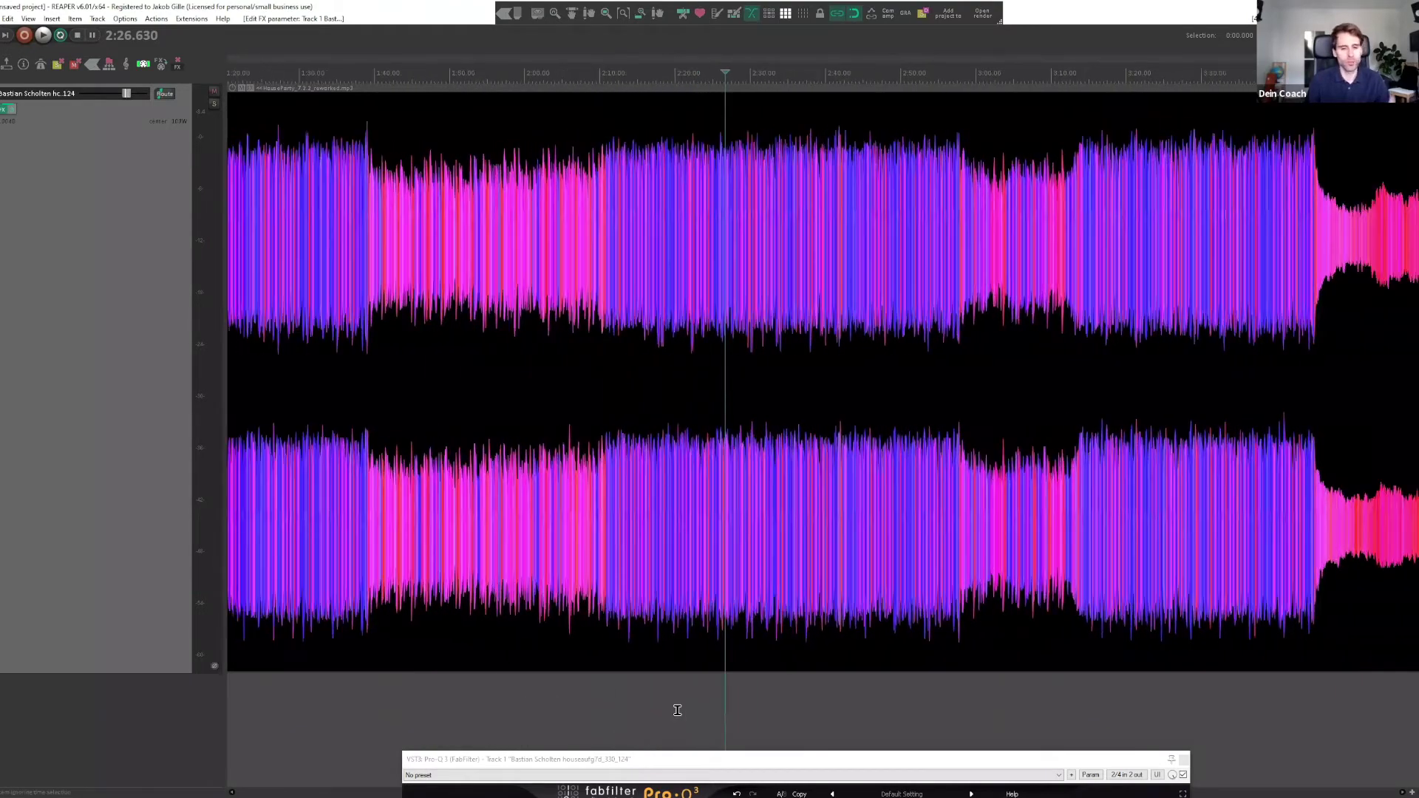
{"action": "scroll", "coordinate": [677, 710], "scroll_direction": "down", "scroll_amount": 3}
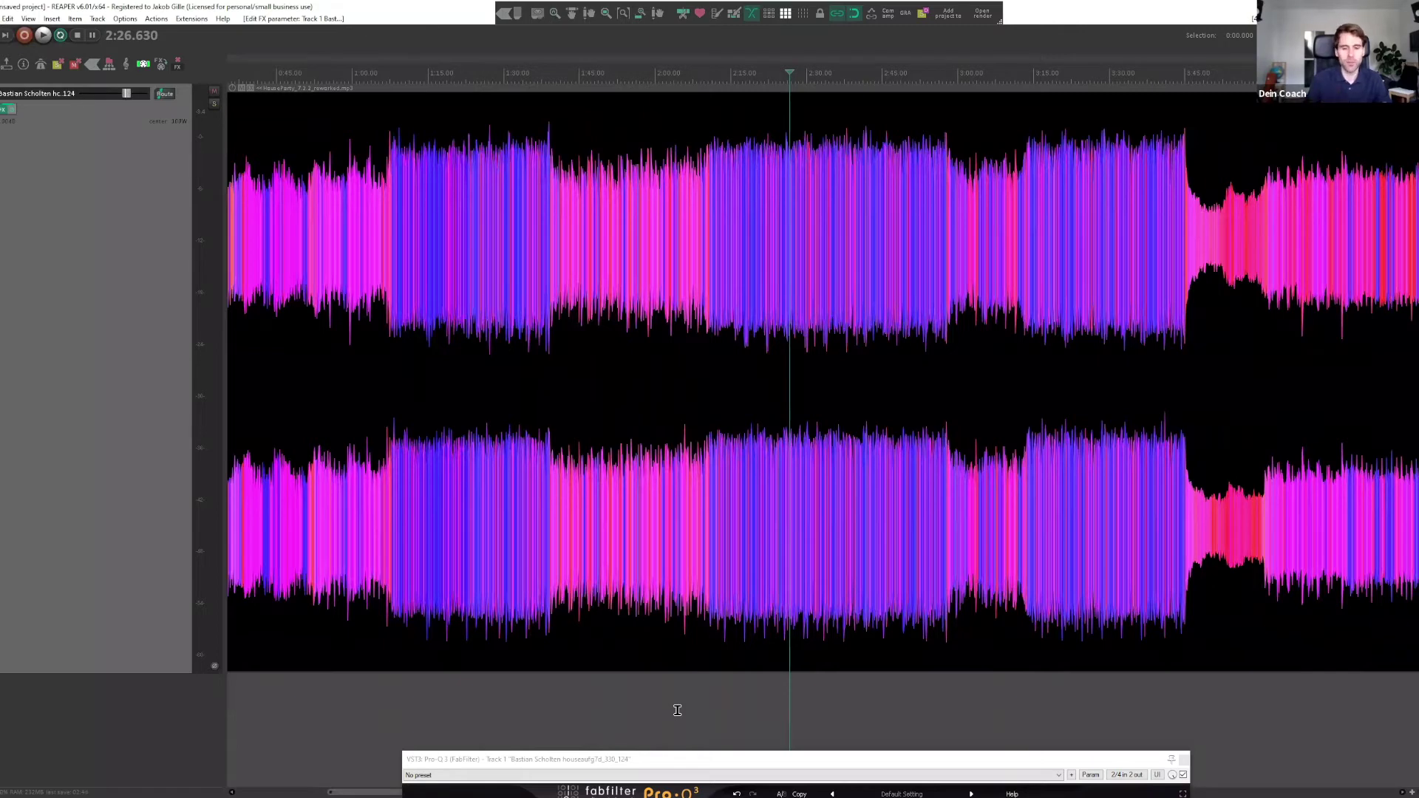
{"action": "left_click", "coordinate": [768, 692]}
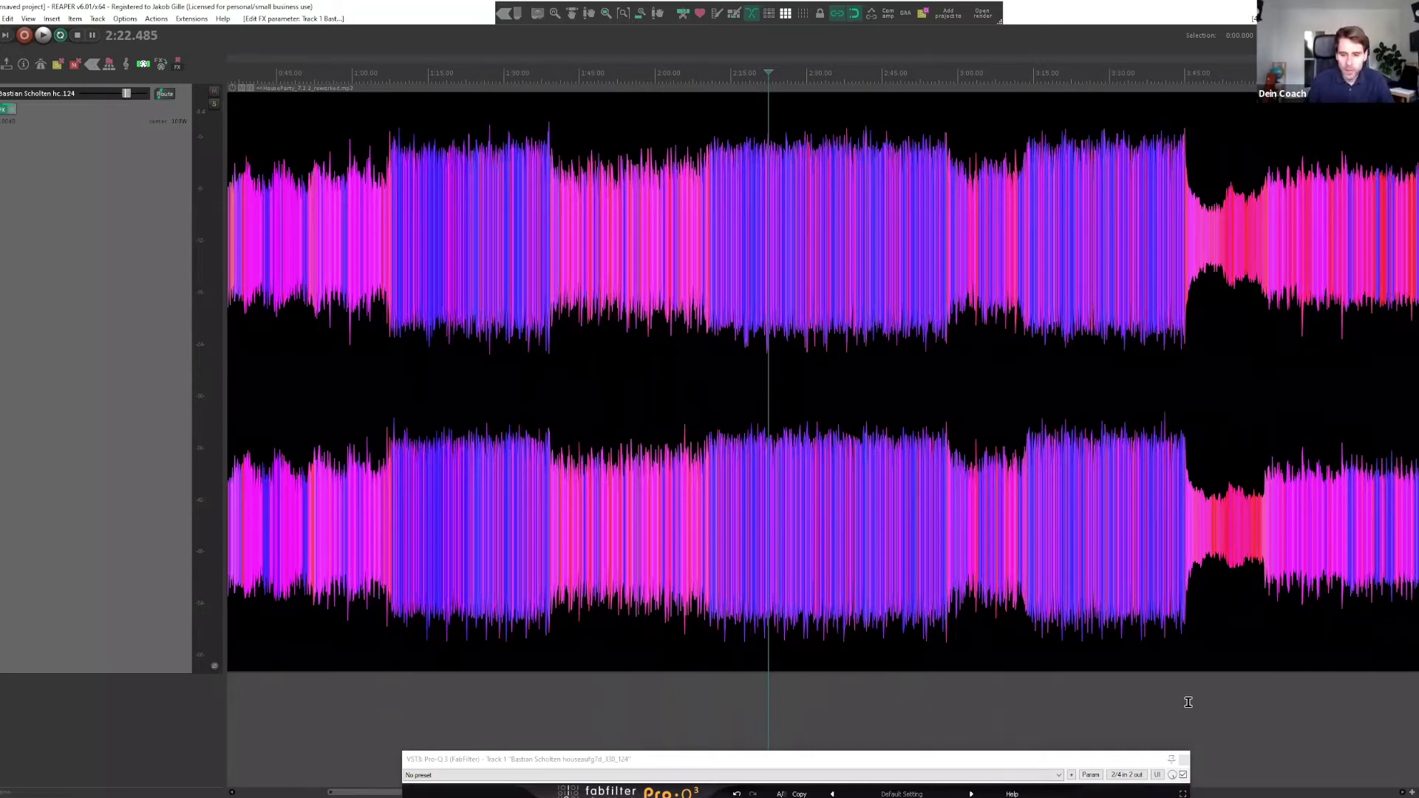
{"action": "left_click", "coordinate": [1080, 700]}
{"action": "key", "text": "space"}
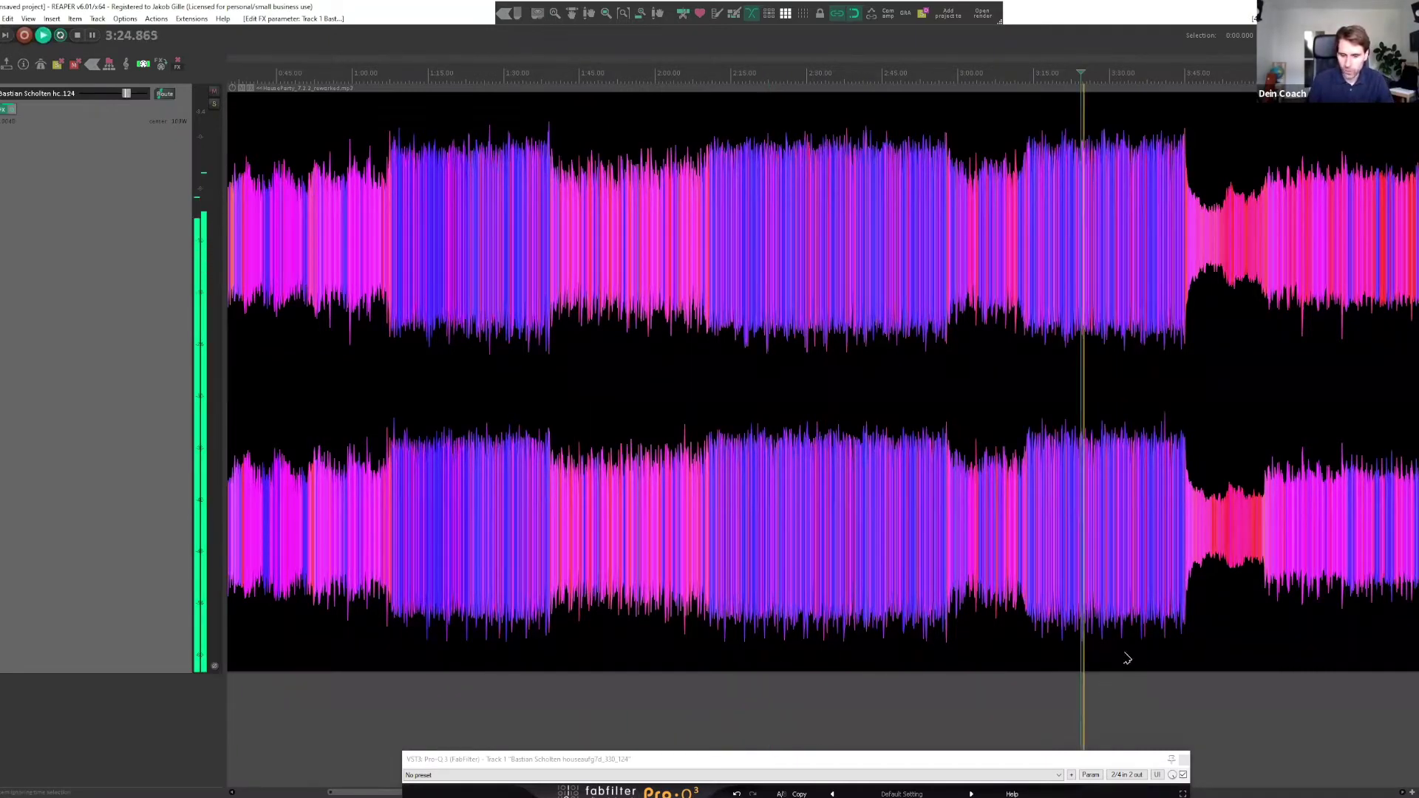
{"action": "left_click", "coordinate": [628, 698]}
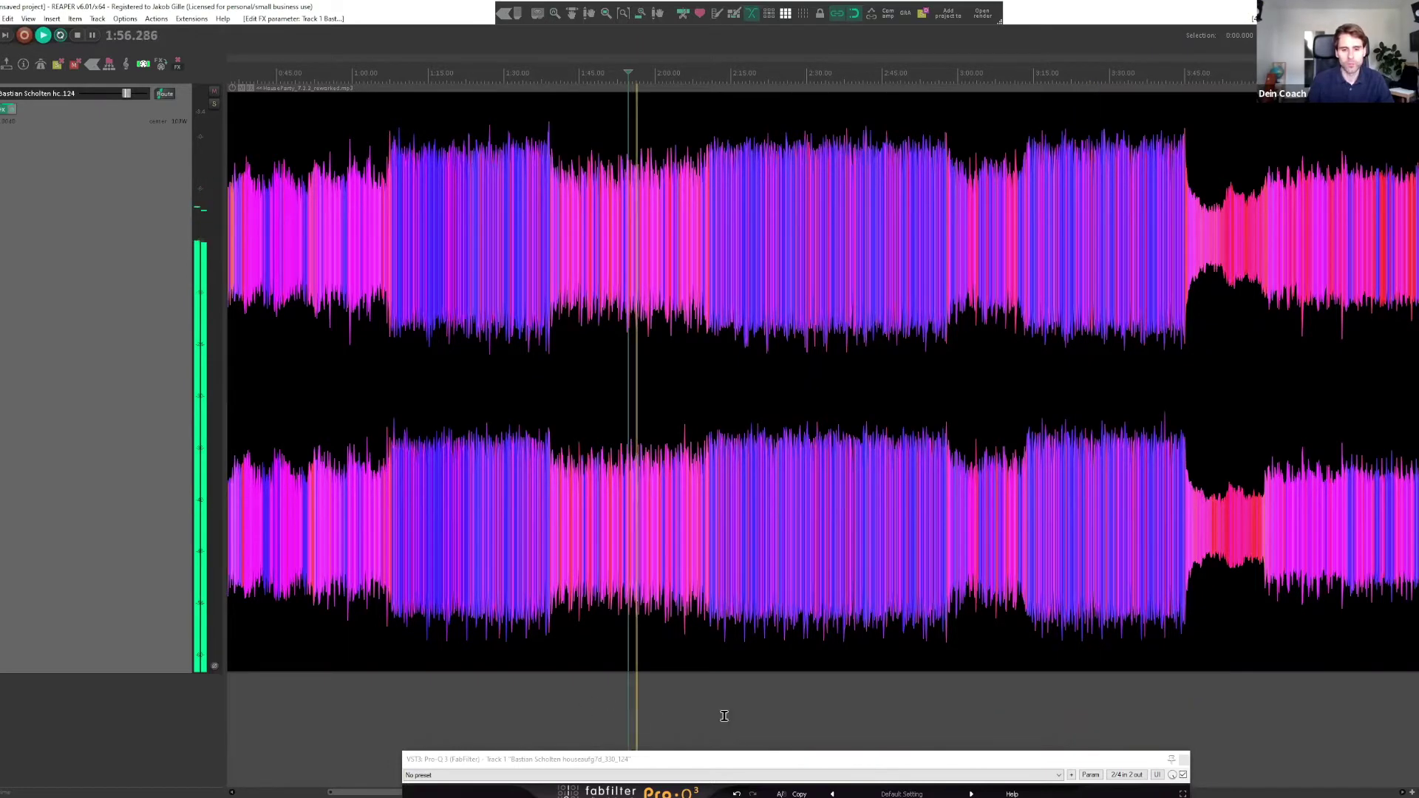
{"action": "left_click", "coordinate": [981, 685]}
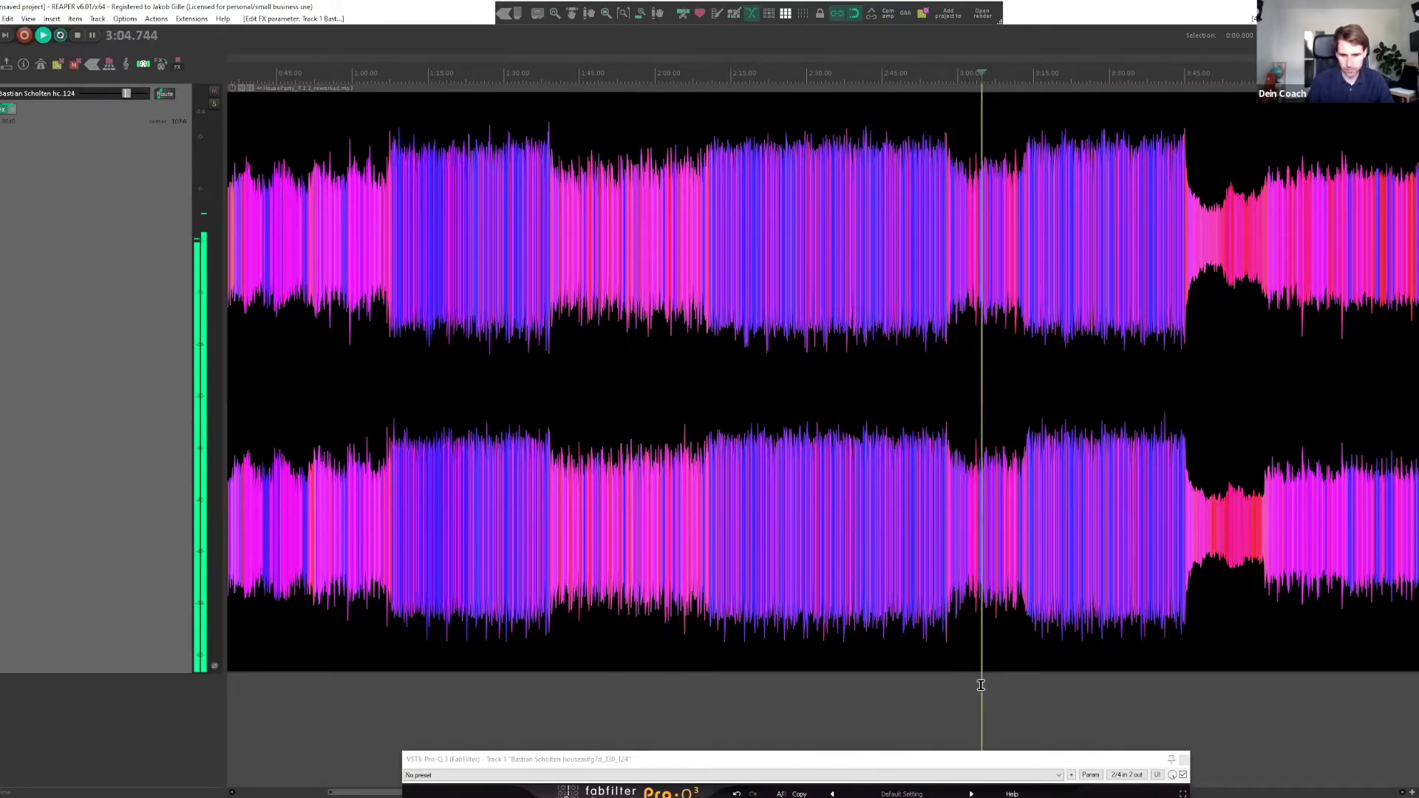
{"action": "key", "text": "space"}
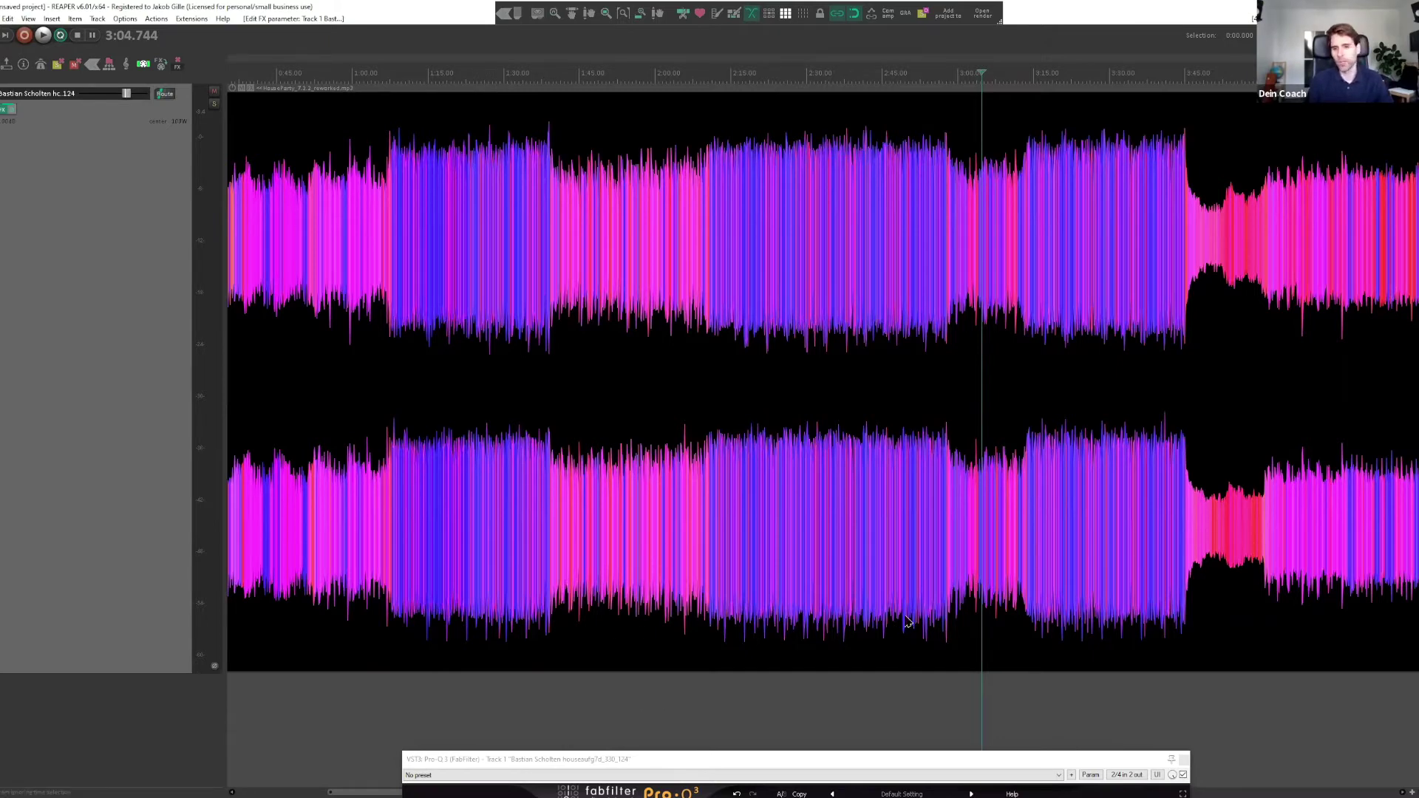
Play a short passage of the quieter section before the final loud part, from about 4:17.
{"action": "scroll", "coordinate": [836, 498], "scroll_direction": "right", "scroll_amount": 4}
{"action": "scroll", "coordinate": [762, 680], "scroll_direction": "right", "scroll_amount": 6}
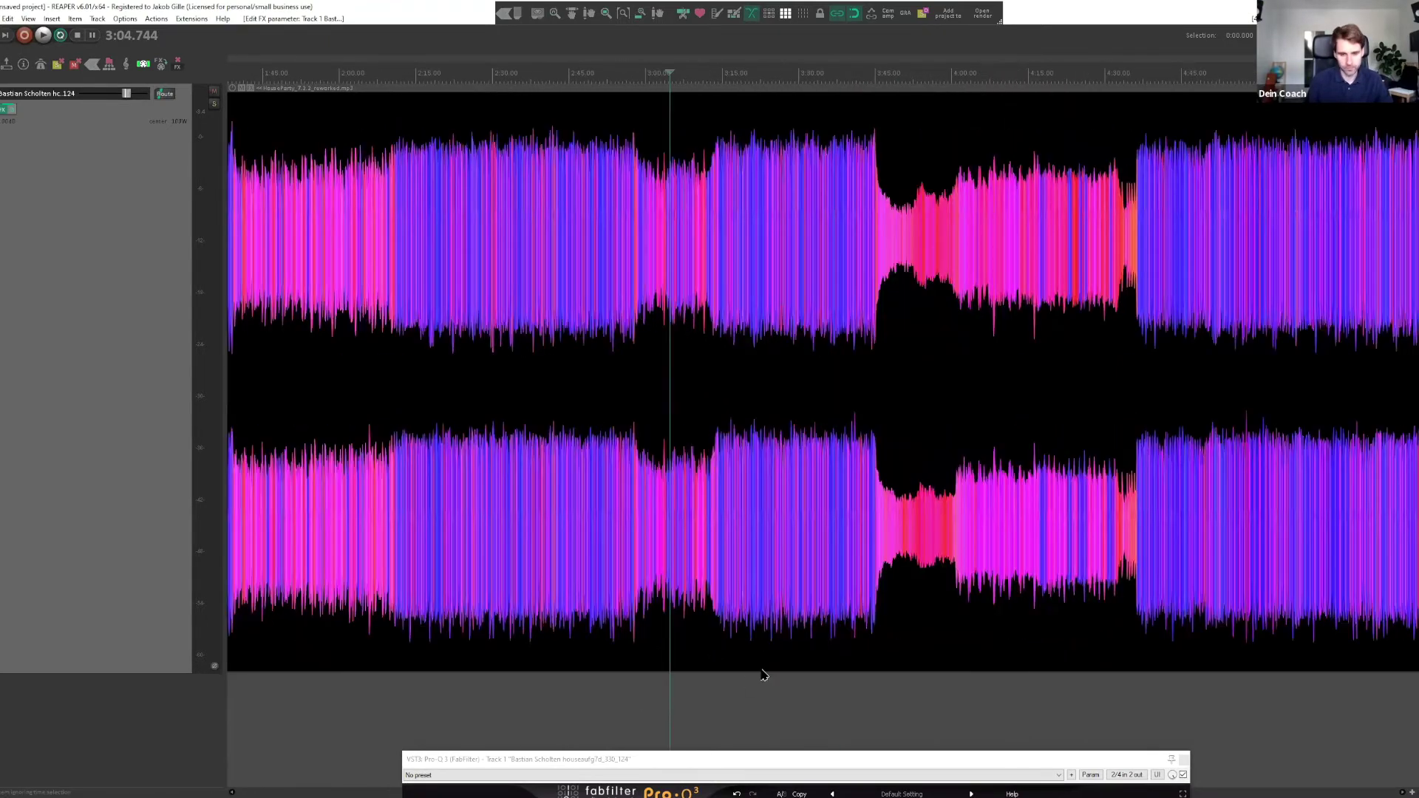
{"action": "left_click", "coordinate": [758, 689]}
{"action": "key", "text": "space"}
{"action": "left_click", "coordinate": [760, 691]}
{"action": "key", "text": "space"}
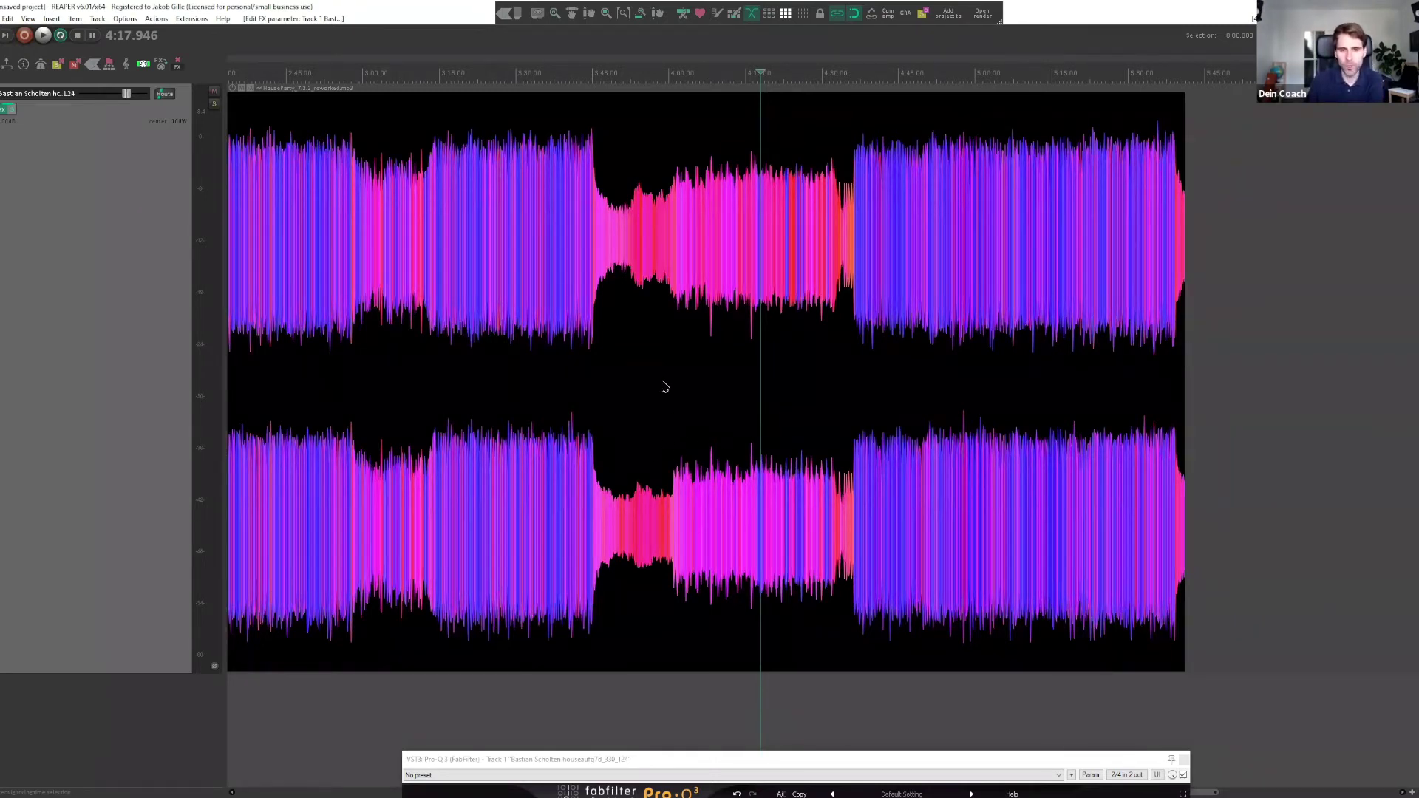
Raise the high-shelf band at about 7 kHz in Pro-Q 3 by about 5 dB.
{"action": "scroll", "coordinate": [641, 376], "scroll_direction": "left", "scroll_amount": 6}
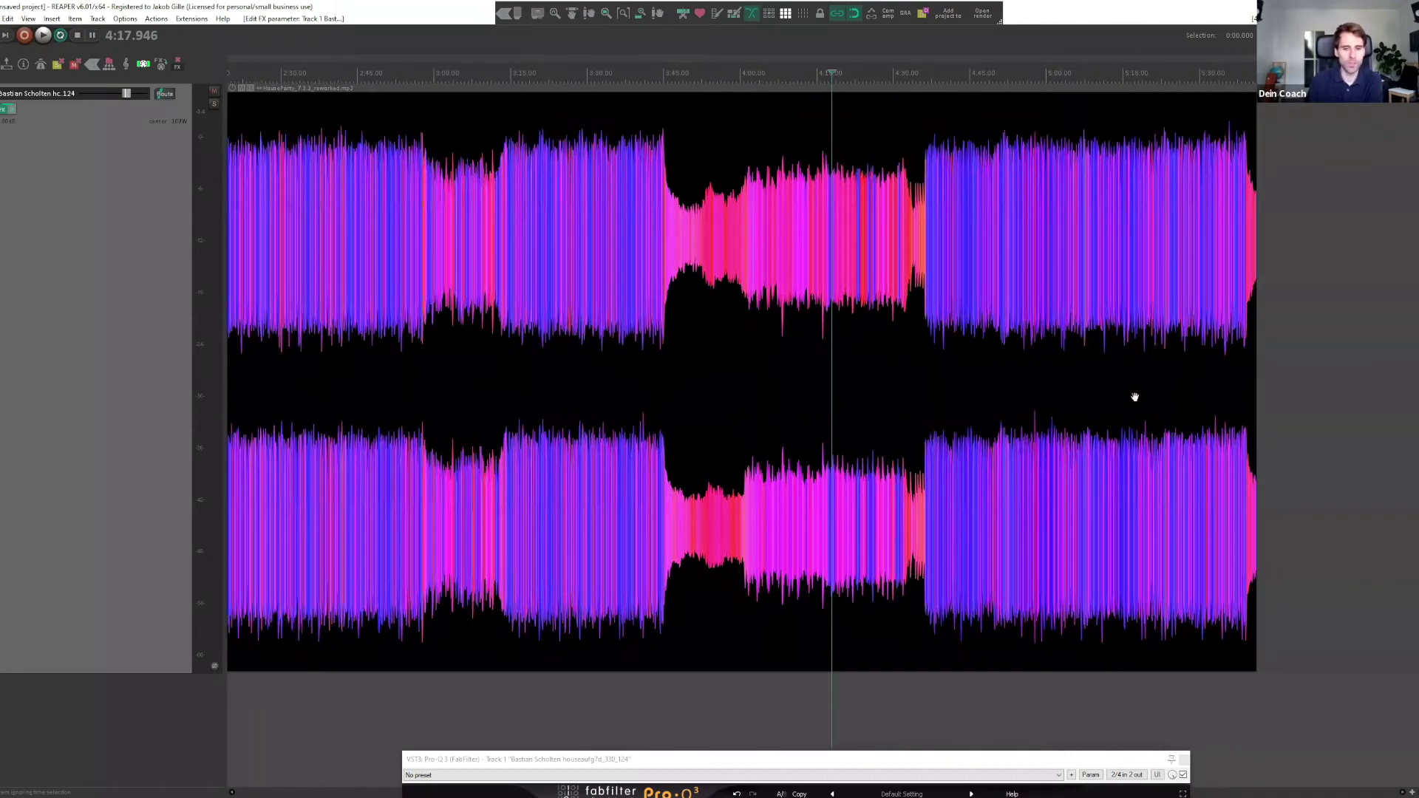
{"action": "scroll", "coordinate": [807, 541], "scroll_direction": "down", "scroll_amount": 3}
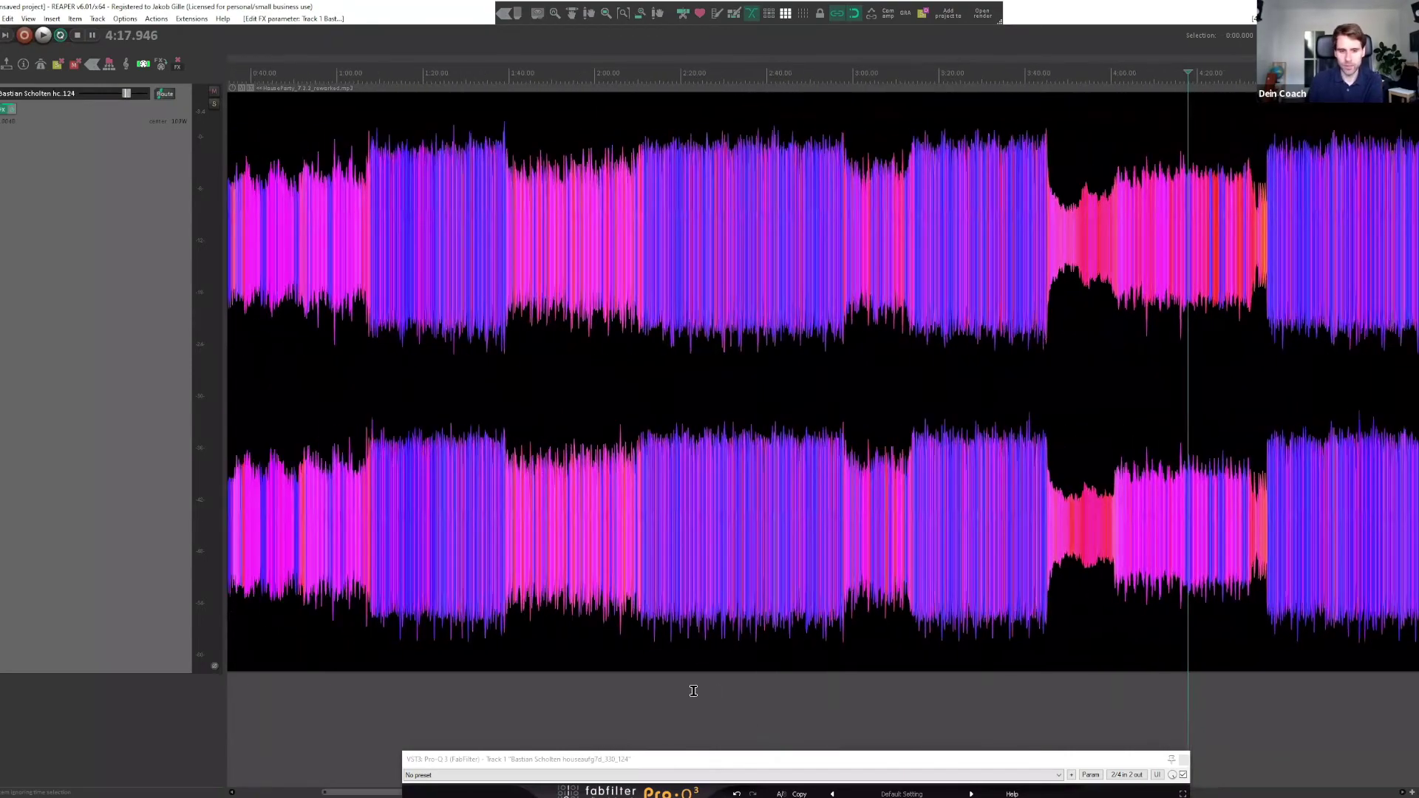
{"action": "scroll", "coordinate": [738, 695], "scroll_direction": "left", "scroll_amount": 2}
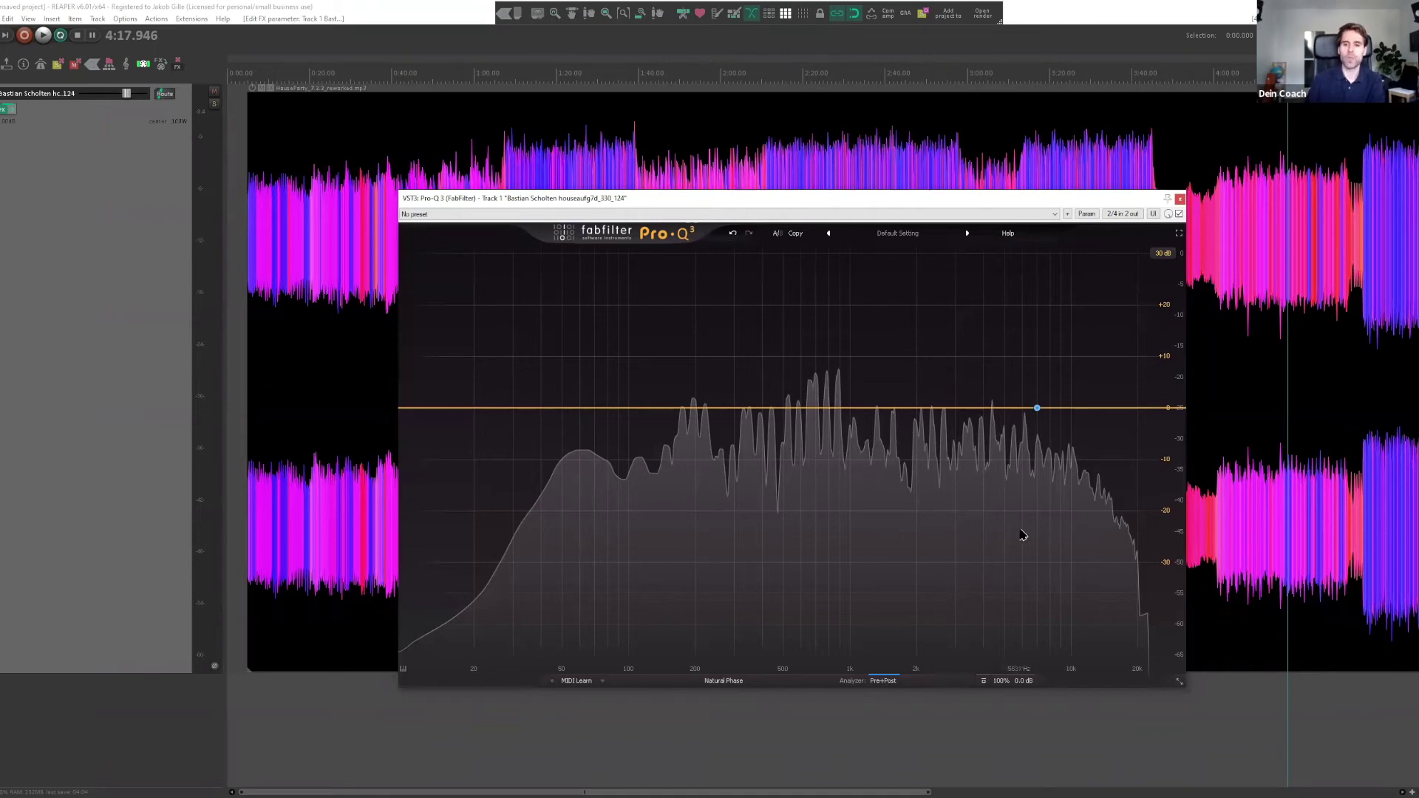
{"action": "mouse_move", "coordinate": [1038, 408]}
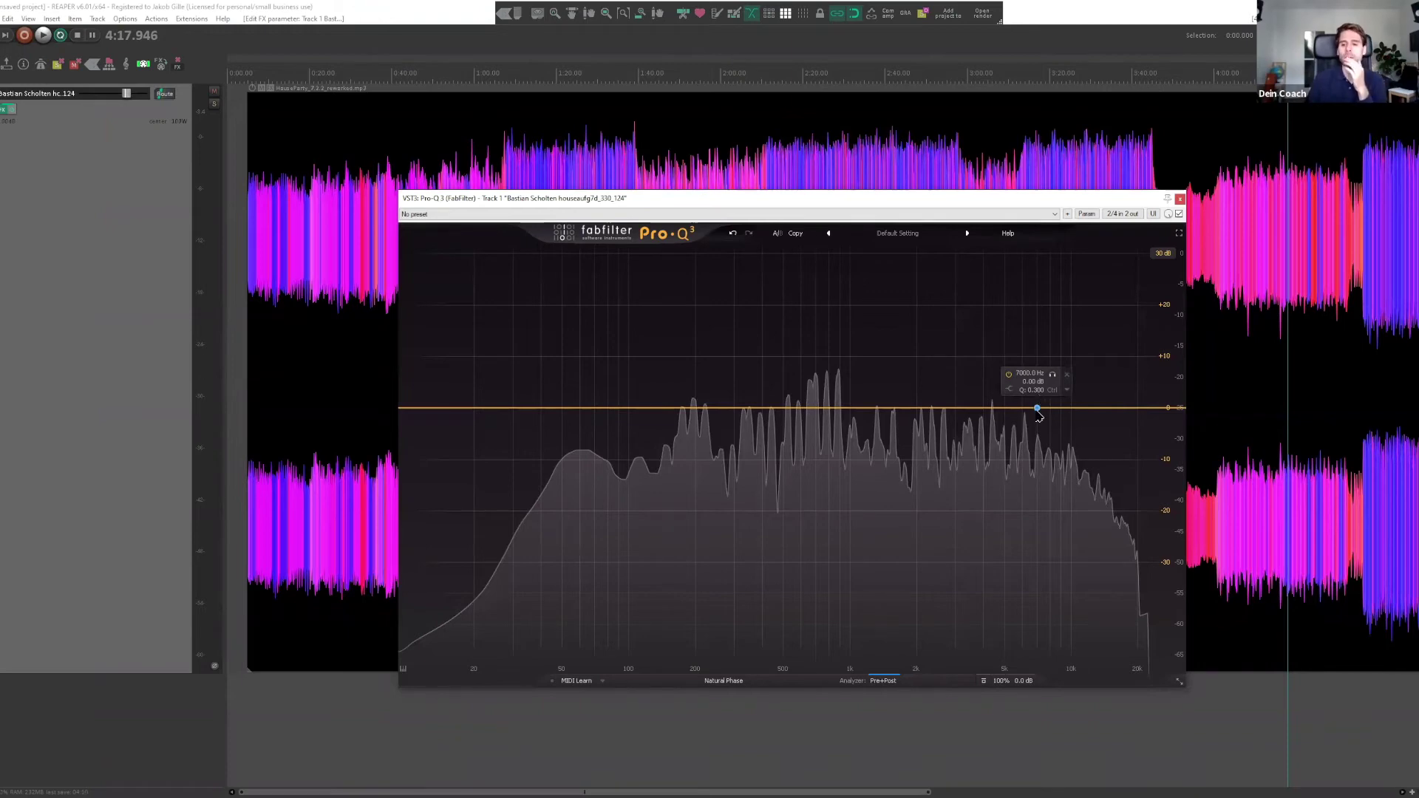
{"action": "mouse_move", "coordinate": [1039, 410]}
{"action": "left_mouse_down"}
{"action": "mouse_move", "coordinate": [1054, 385]}
{"action": "mouse_move", "coordinate": [1034, 386]}
{"action": "left_mouse_up"}
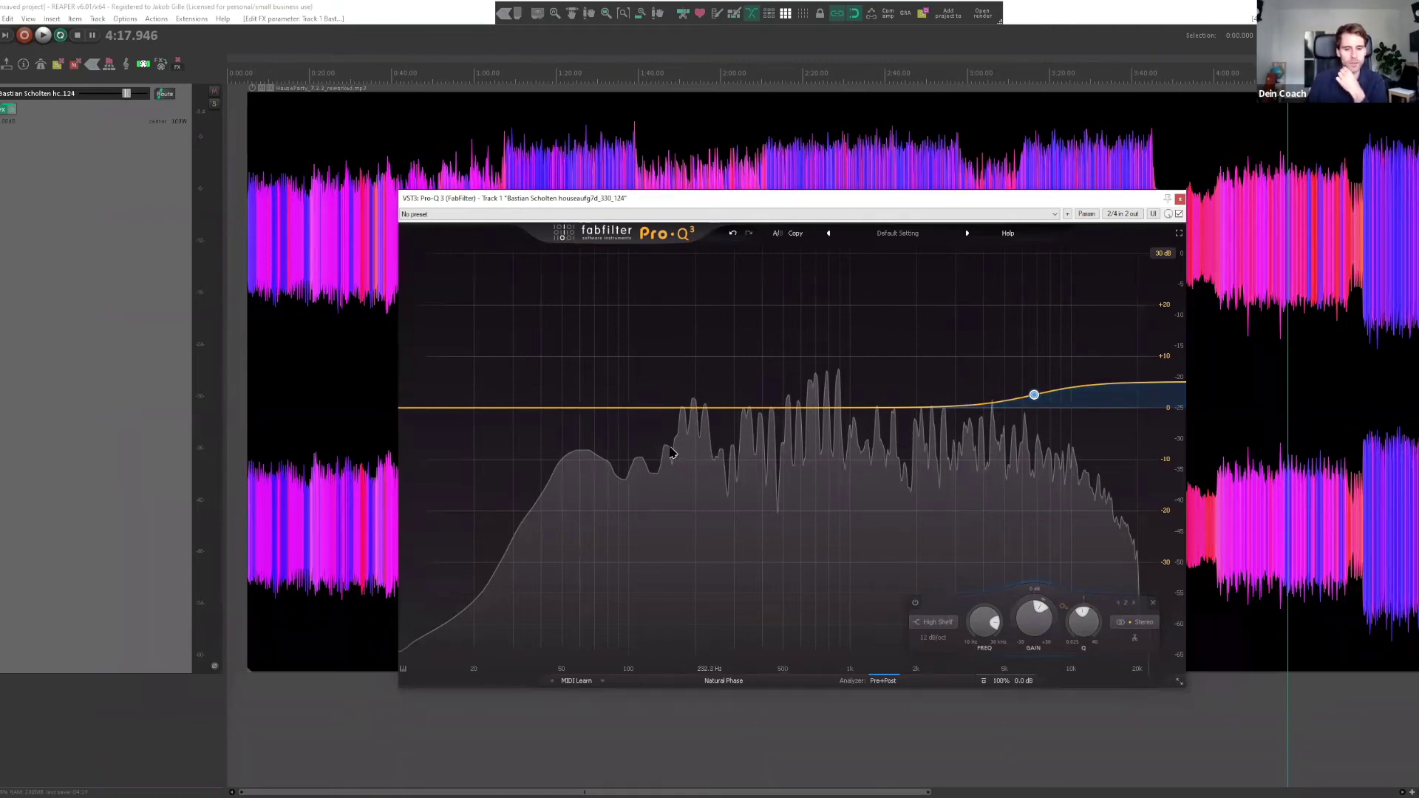
Add a narrow 5 dB cut at about 195 Hz and a bell boost of about 3.4 dB just below 100 Hz.
{"action": "left_click_drag", "start_coordinate": [697, 405], "coordinate": [690, 438]}
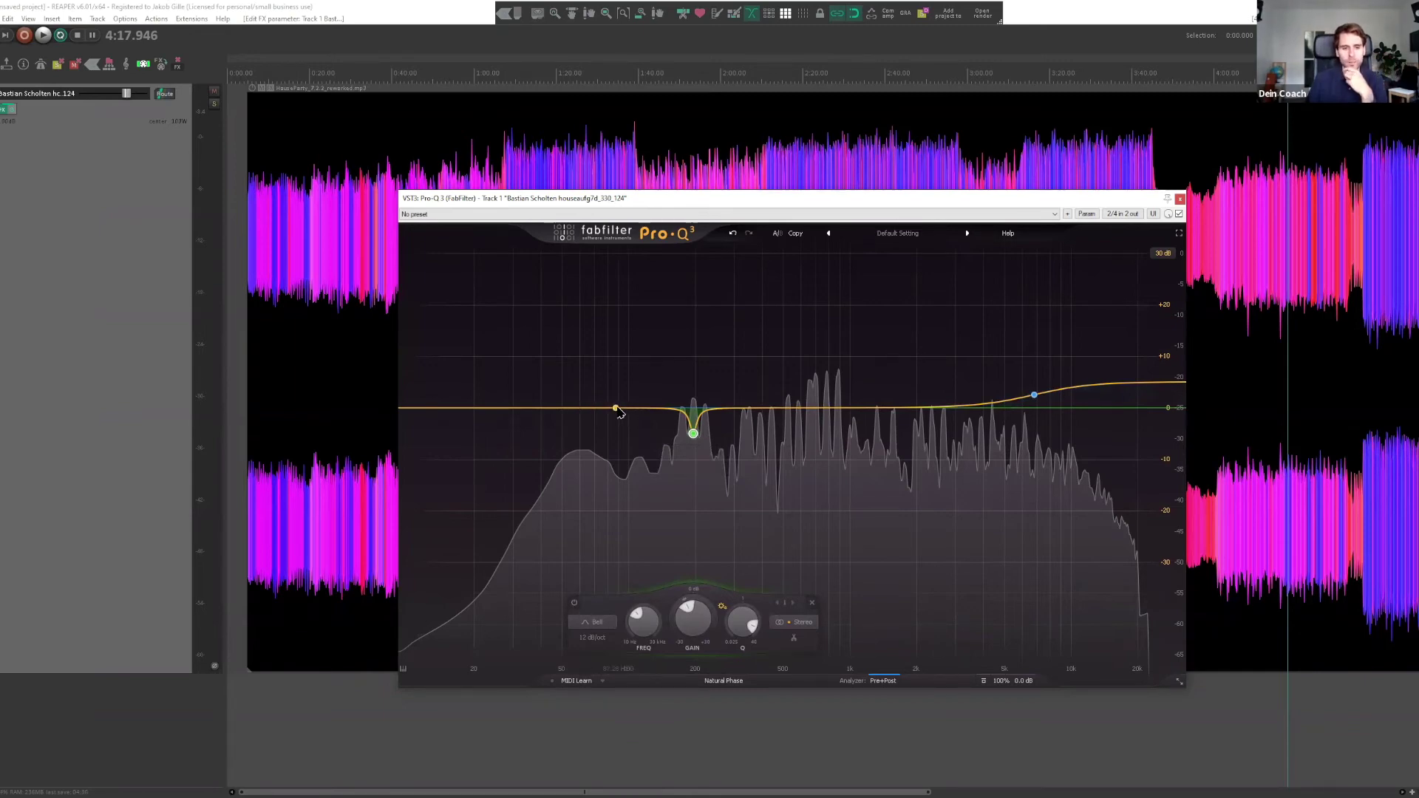
{"action": "mouse_move", "coordinate": [602, 408]}
{"action": "left_mouse_down"}
{"action": "mouse_move", "coordinate": [571, 396]}
{"action": "mouse_move", "coordinate": [574, 371]}
{"action": "mouse_move", "coordinate": [583, 399]}
{"action": "mouse_move", "coordinate": [637, 399]}
{"action": "mouse_move", "coordinate": [565, 398]}
{"action": "mouse_move", "coordinate": [593, 399]}
{"action": "left_mouse_up"}
{"action": "scroll", "coordinate": [603, 397], "scroll_direction": "up", "scroll_amount": 3}
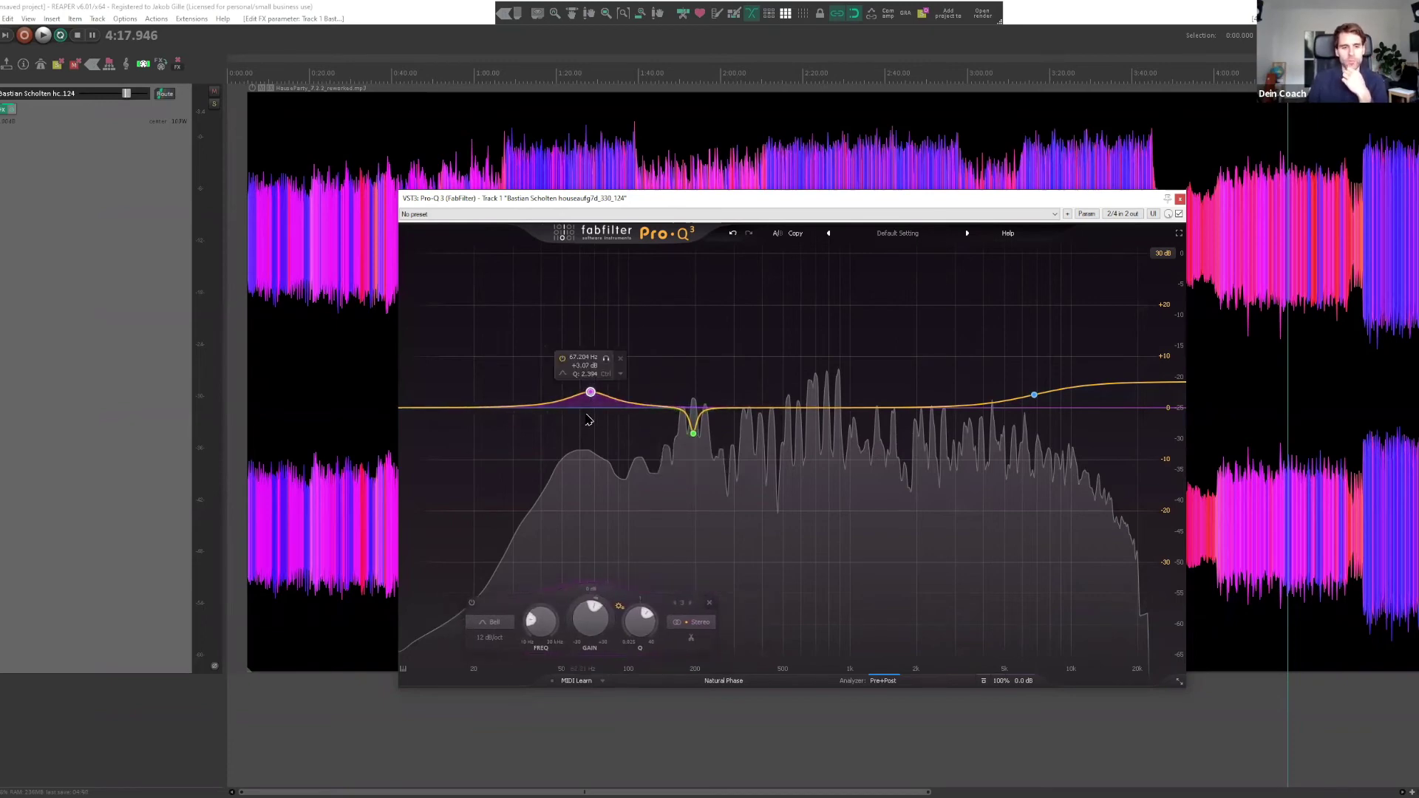
{"action": "left_click_drag", "start_coordinate": [591, 392], "coordinate": [577, 391]}
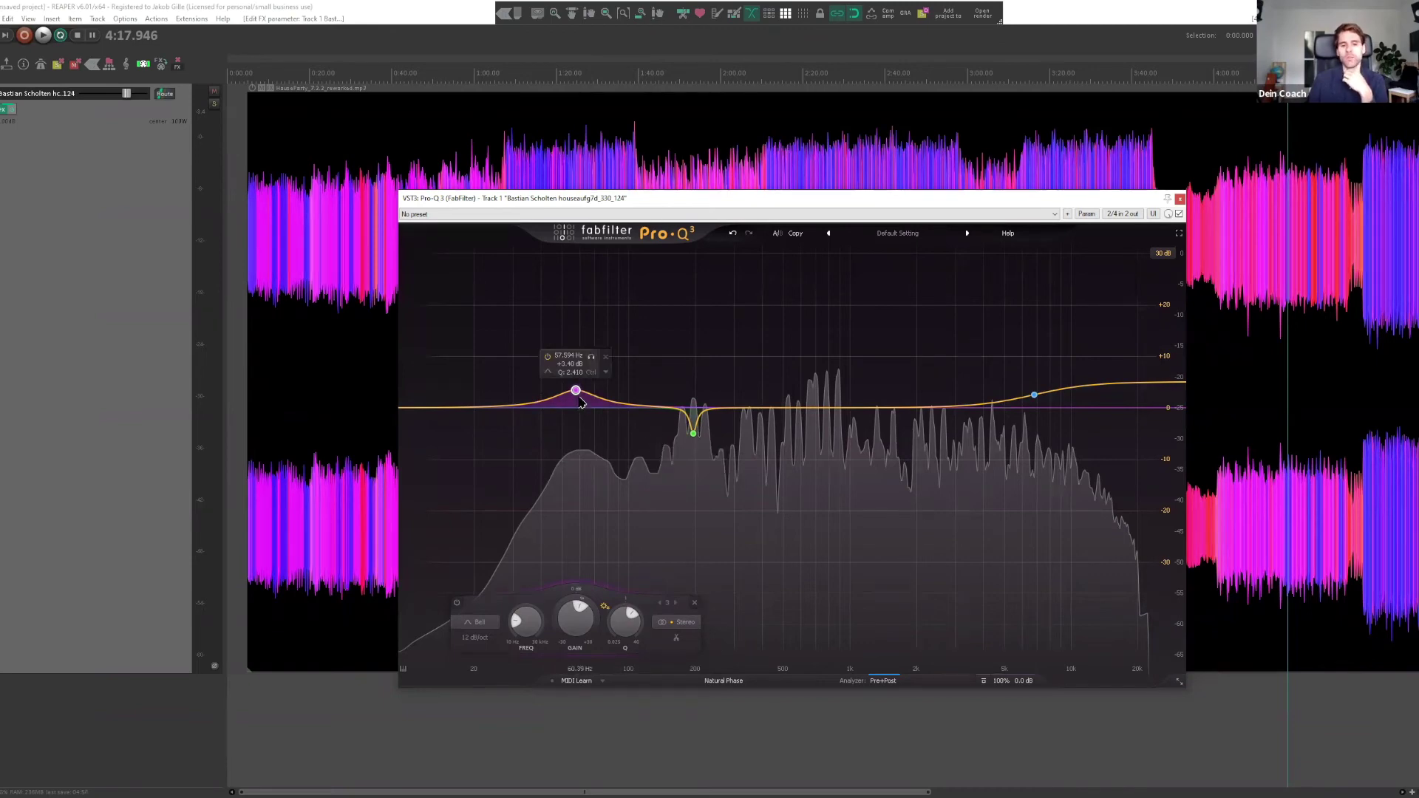
{"action": "left_click_drag", "start_coordinate": [576, 390], "coordinate": [615, 391]}
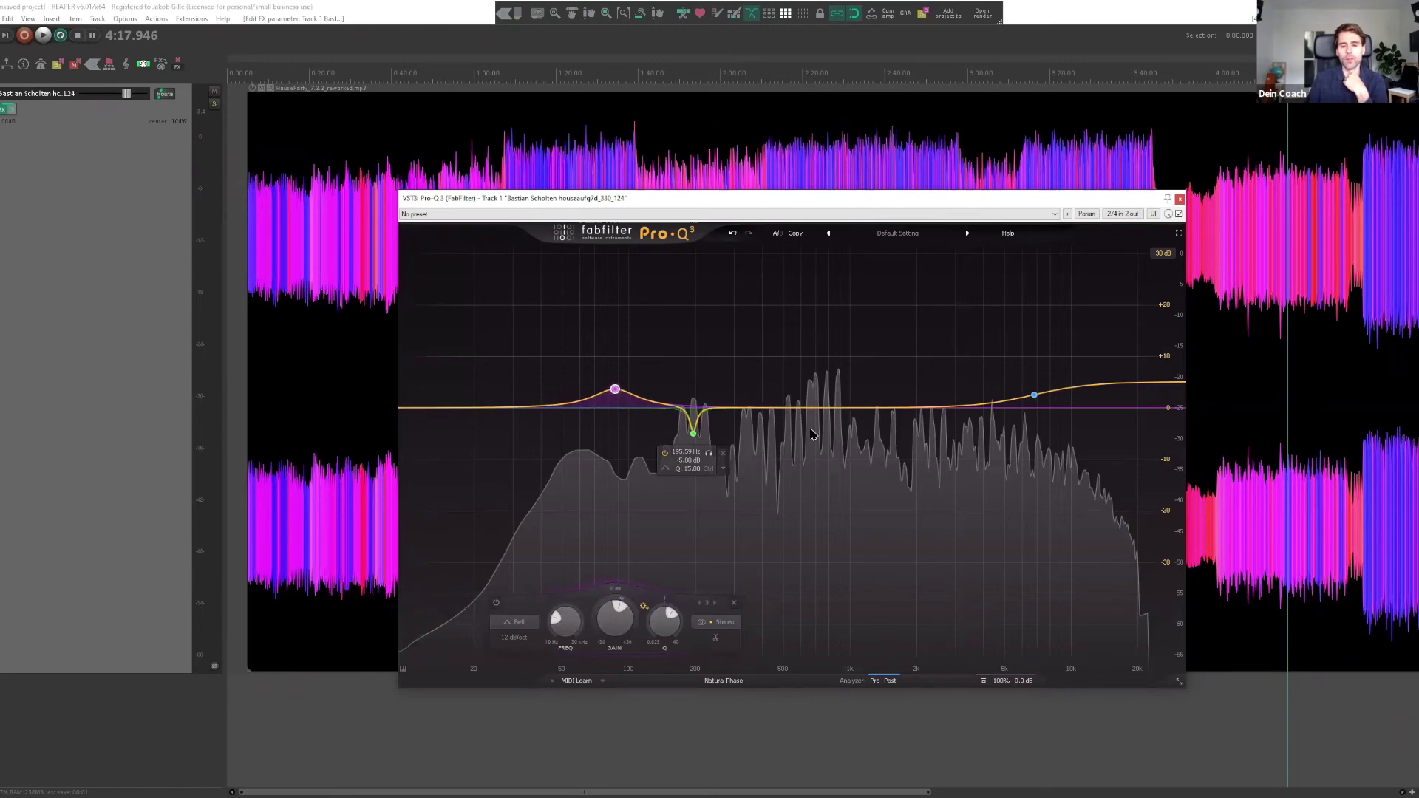
Add a narrowed bell cut of about 2 dB between 500 Hz and 1 kHz and a boost of about 4 dB near 2 kHz.
{"action": "left_click", "coordinate": [816, 408]}
{"action": "left_click_drag", "start_coordinate": [816, 408], "coordinate": [825, 420]}
{"action": "scroll", "coordinate": [821, 426], "scroll_direction": "up", "scroll_amount": 4}
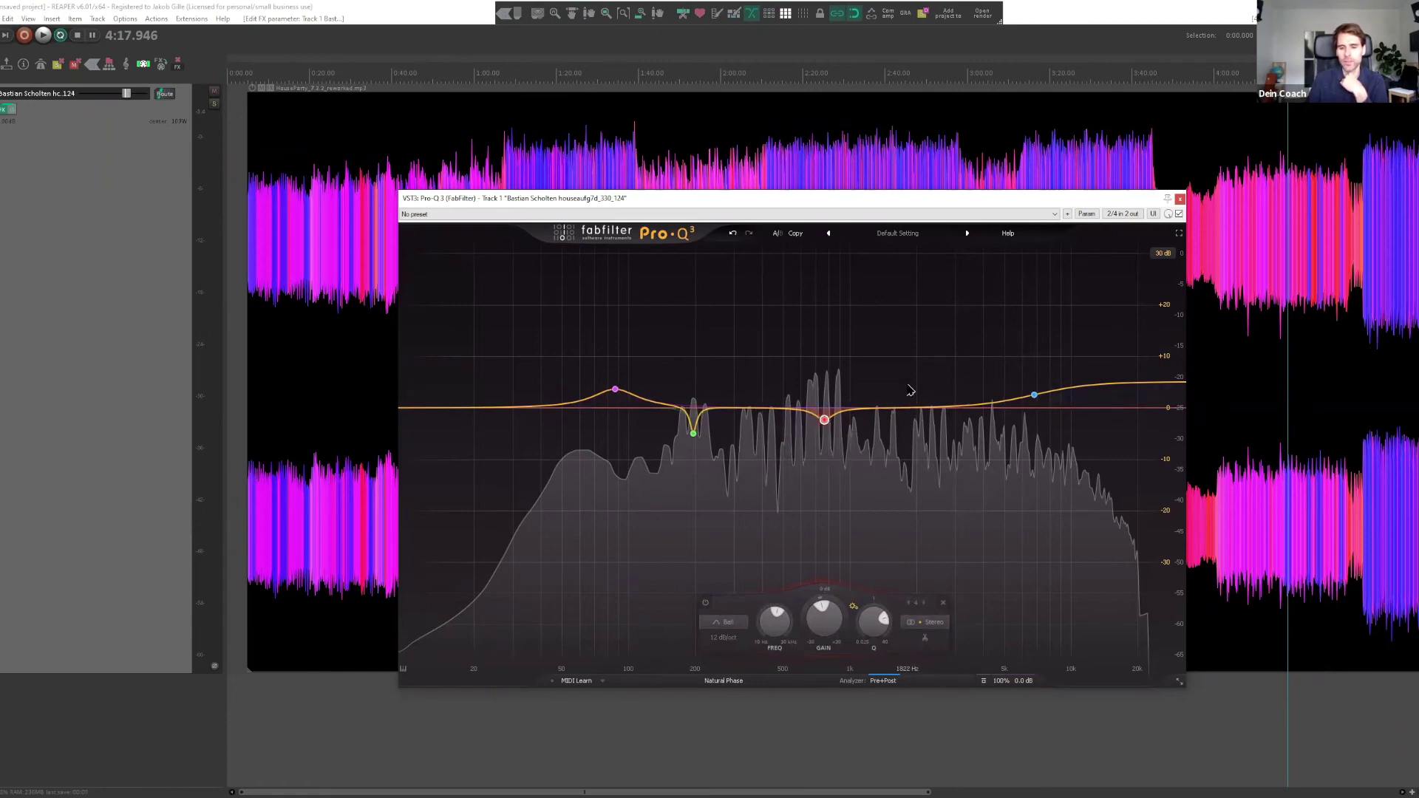
{"action": "left_click_drag", "start_coordinate": [921, 408], "coordinate": [920, 390]}
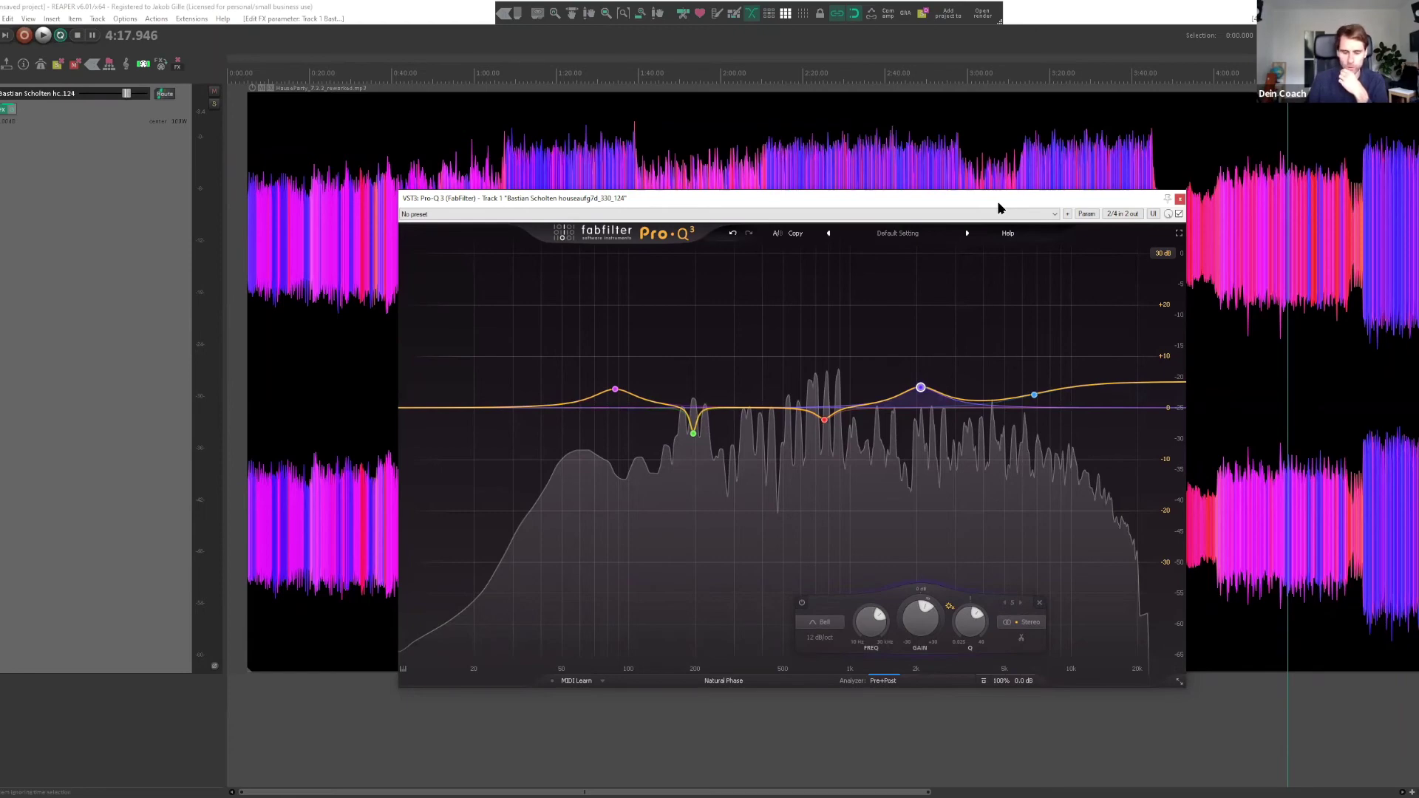
Move the Pro-Q 3 window off the waveform so the track's sections can be inspected again.
{"action": "left_click_drag", "start_coordinate": [997, 202], "coordinate": [953, 765]}
{"action": "scroll", "coordinate": [618, 384], "scroll_direction": "down", "scroll_amount": 3}
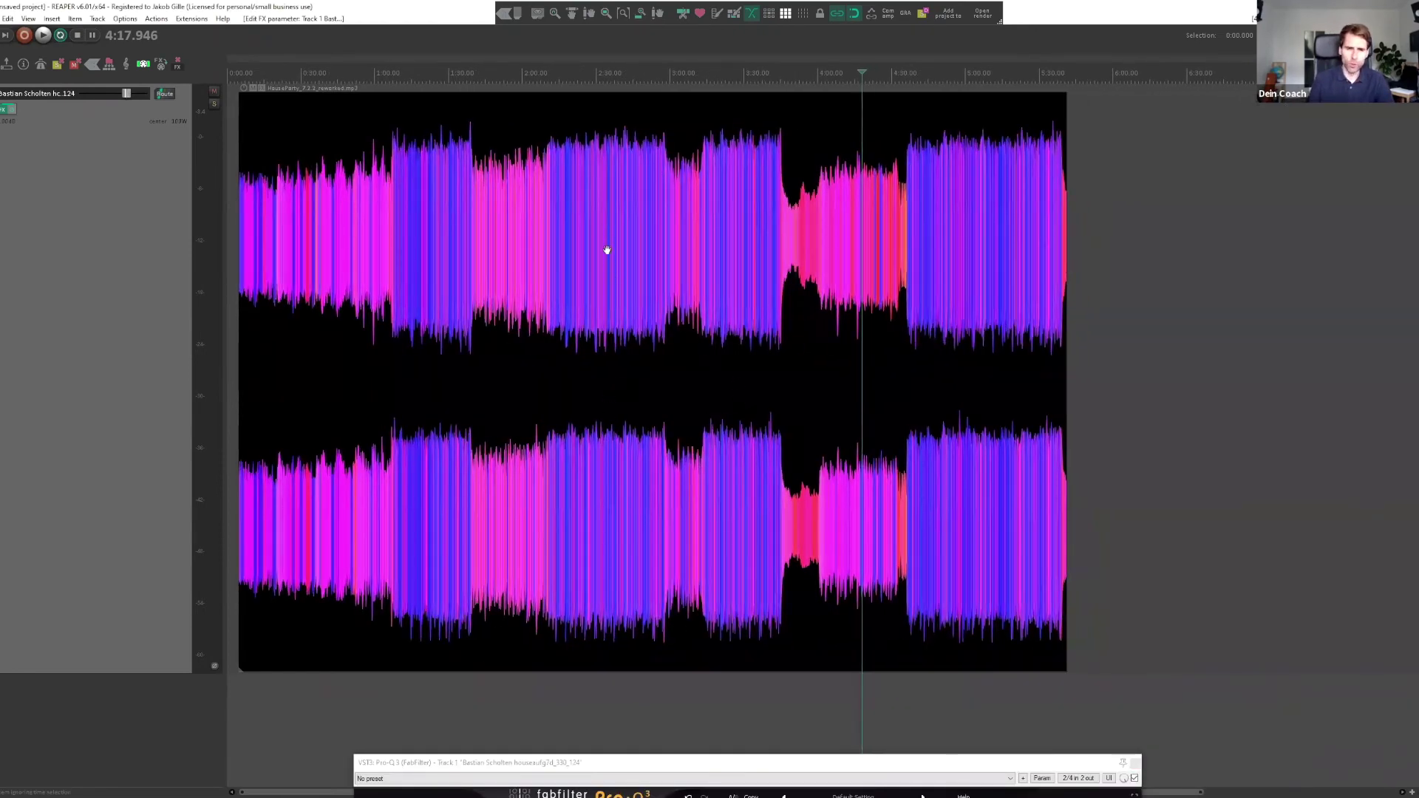
{"action": "scroll", "coordinate": [744, 234], "scroll_direction": "up", "scroll_amount": 2}
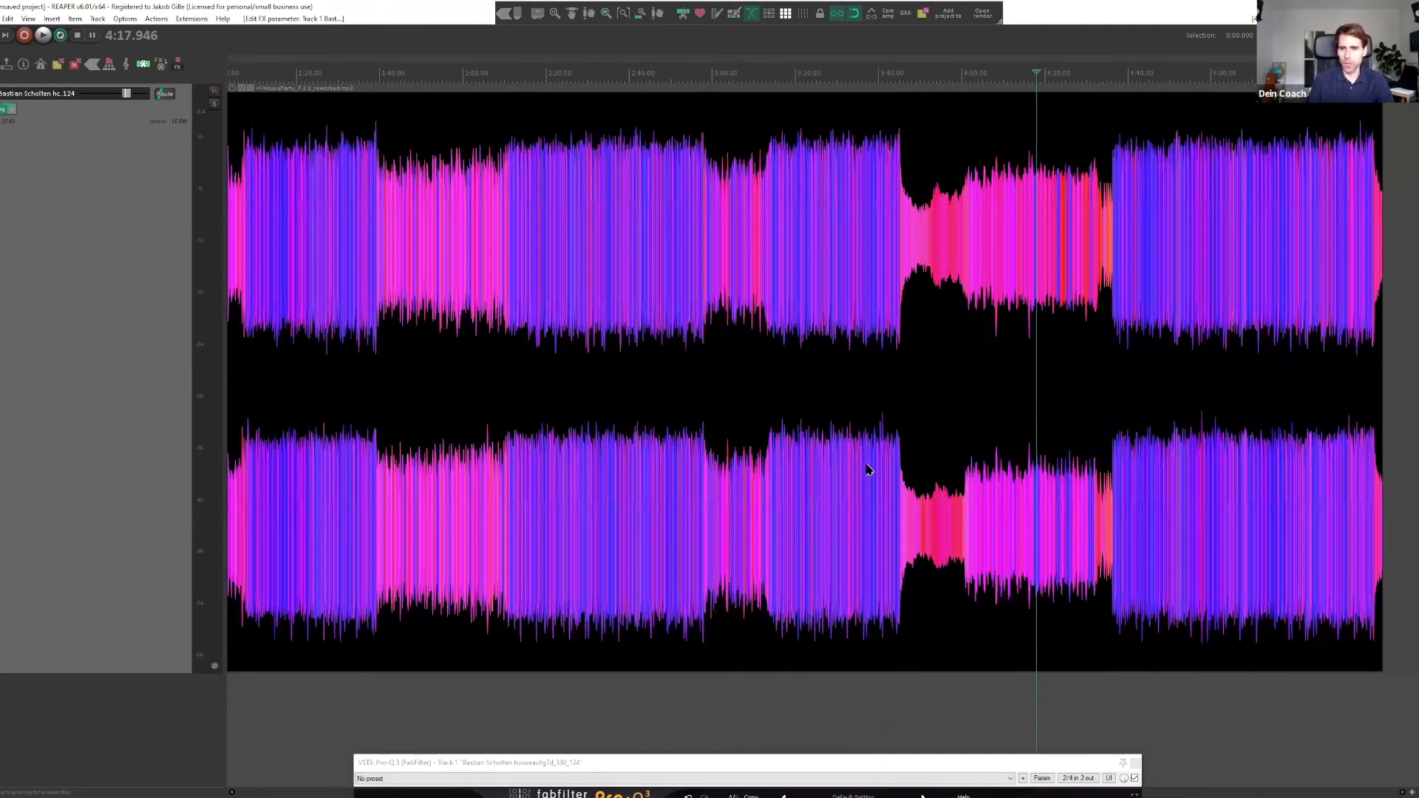
Examine how the quieter breakdowns and louder main sections differ in level and spectral colour across the whole track.
{"action": "scroll", "coordinate": [751, 418], "scroll_direction": "up", "scroll_amount": 4}
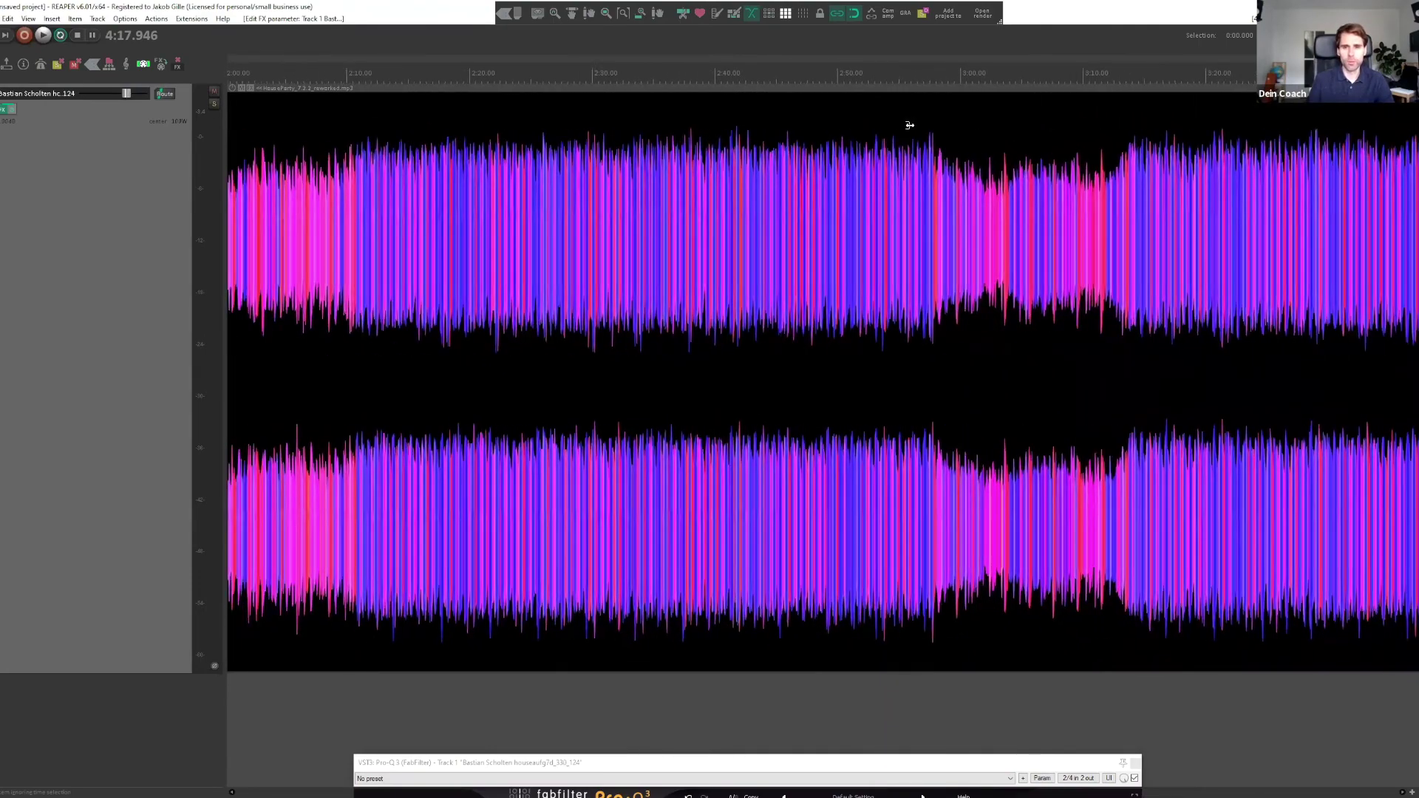
{"action": "scroll", "coordinate": [902, 111], "scroll_direction": "down", "scroll_amount": 4}
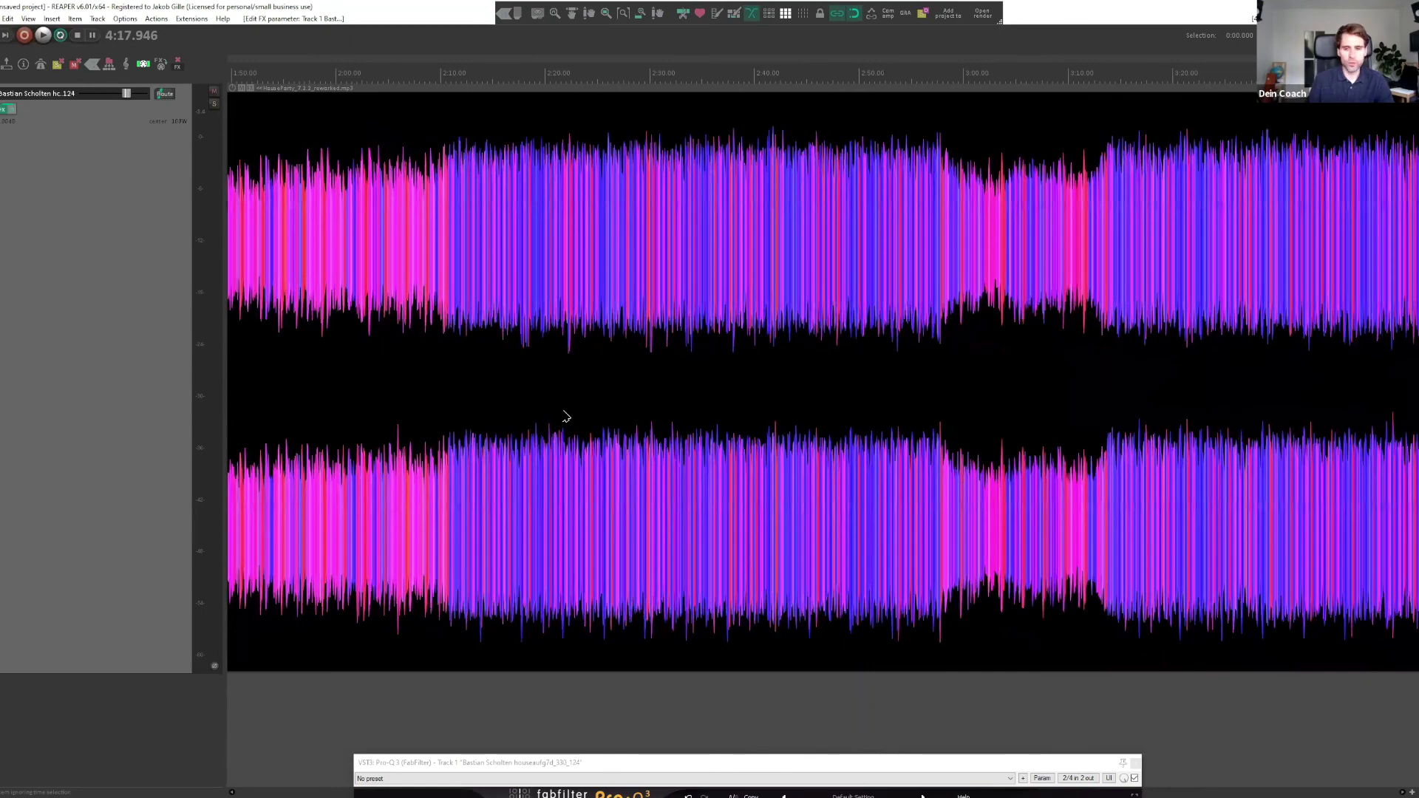
{"action": "scroll", "coordinate": [566, 418], "scroll_direction": "down", "scroll_amount": 6}
{"action": "scroll", "coordinate": [716, 409], "scroll_direction": "up", "scroll_amount": 2}
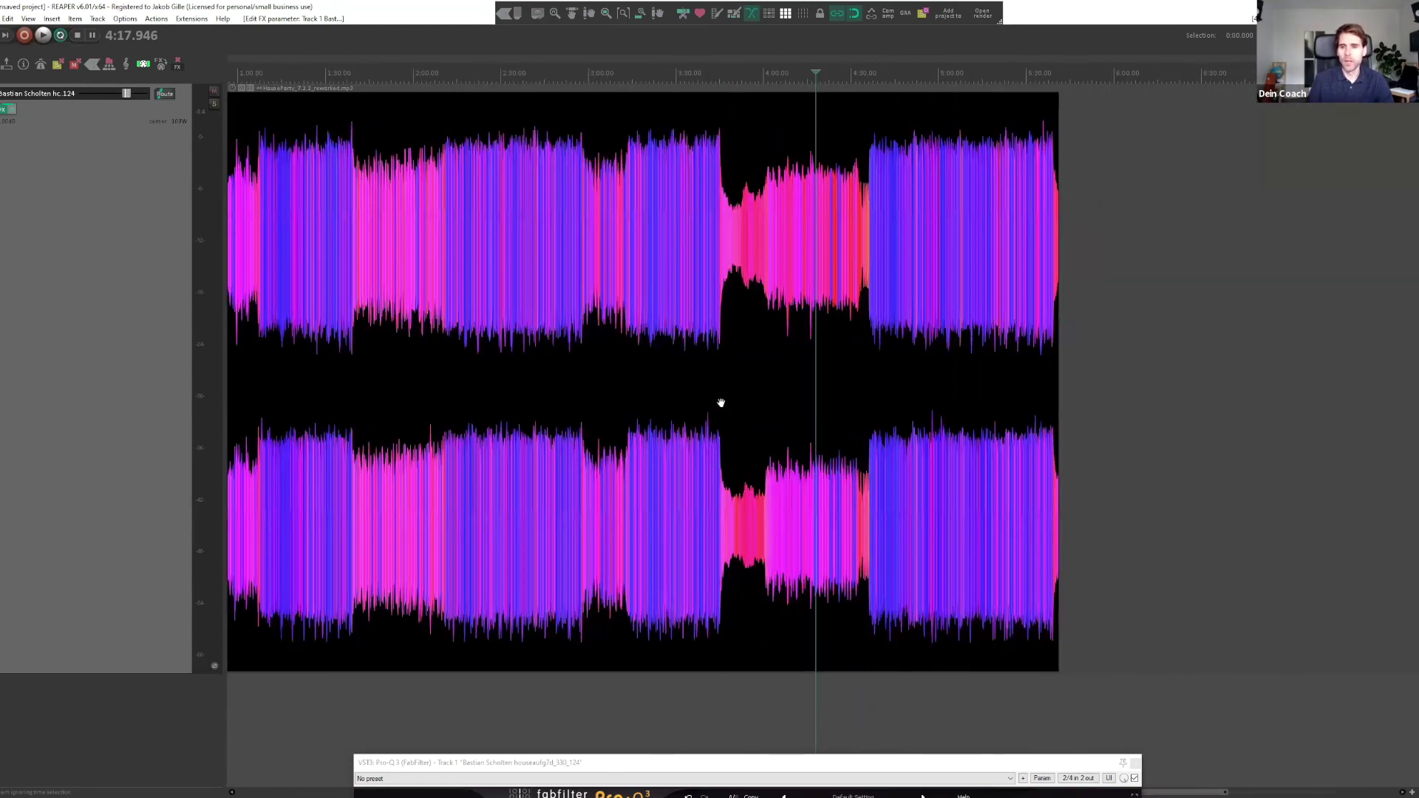
{"action": "scroll", "coordinate": [732, 396], "scroll_direction": "up", "scroll_amount": 2}
{"action": "scroll", "coordinate": [654, 566], "scroll_direction": "up", "scroll_amount": 2}
{"action": "scroll", "coordinate": [654, 566], "scroll_direction": "left", "scroll_amount": 3}
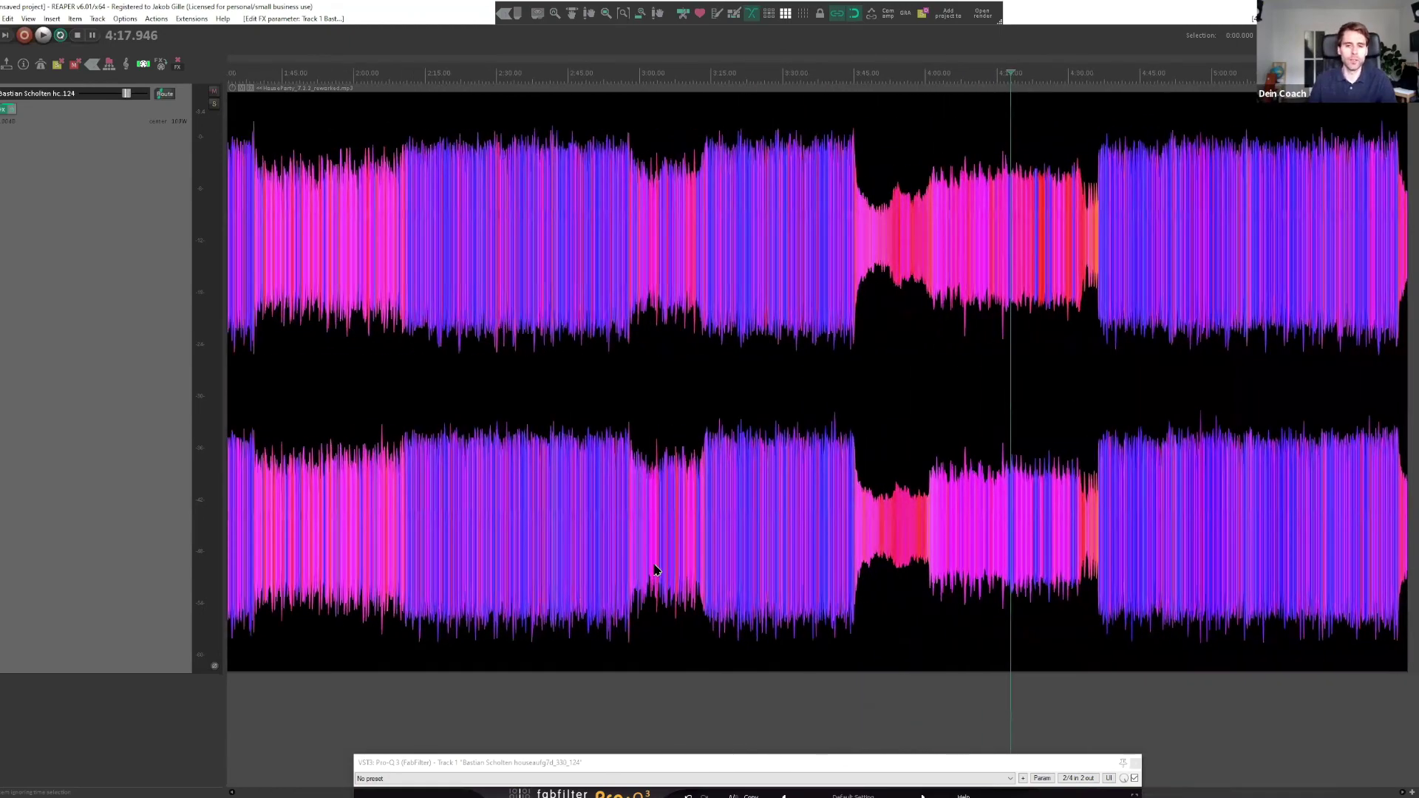
{"action": "scroll", "coordinate": [508, 600], "scroll_direction": "down", "scroll_amount": 3}
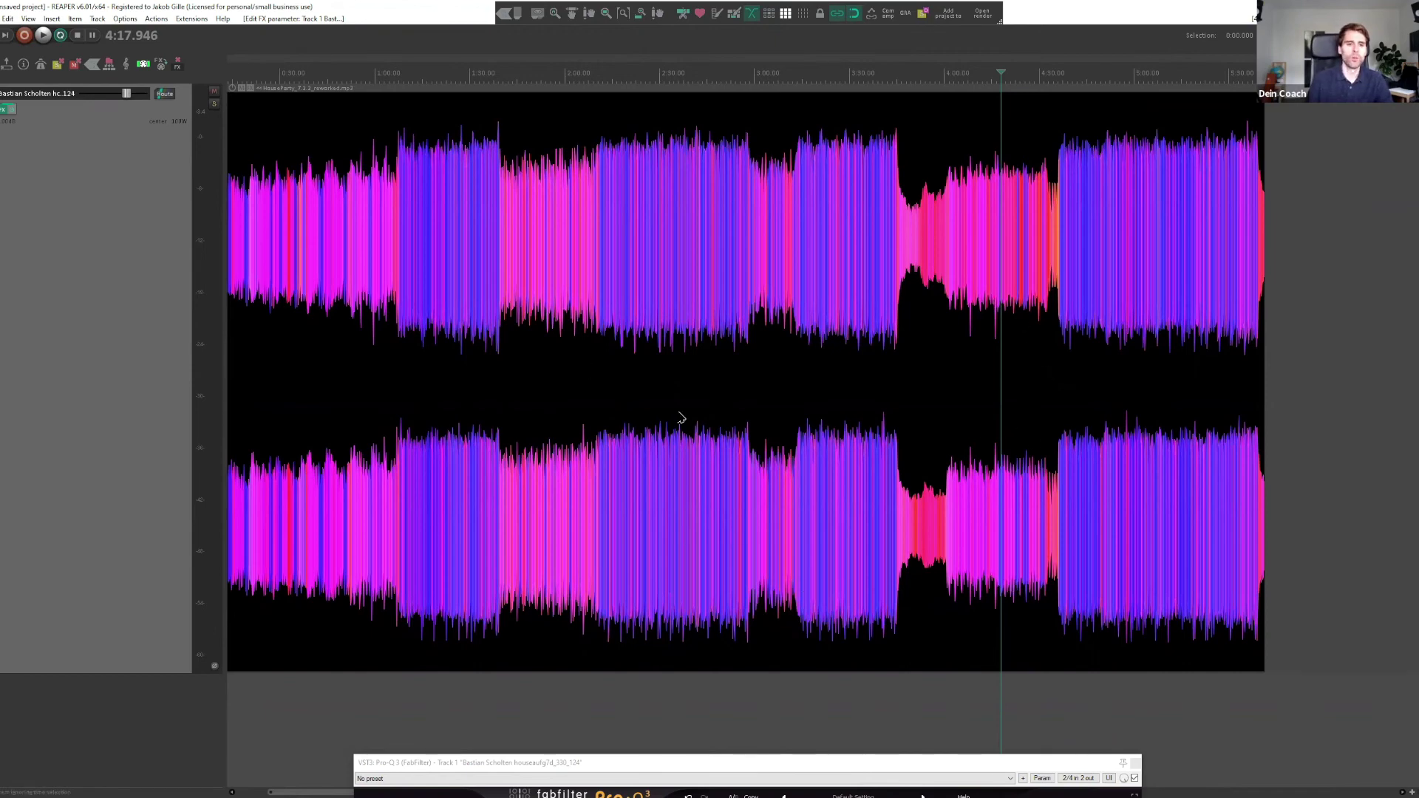
{"action": "scroll", "coordinate": [776, 476], "scroll_direction": "up", "scroll_amount": 4}
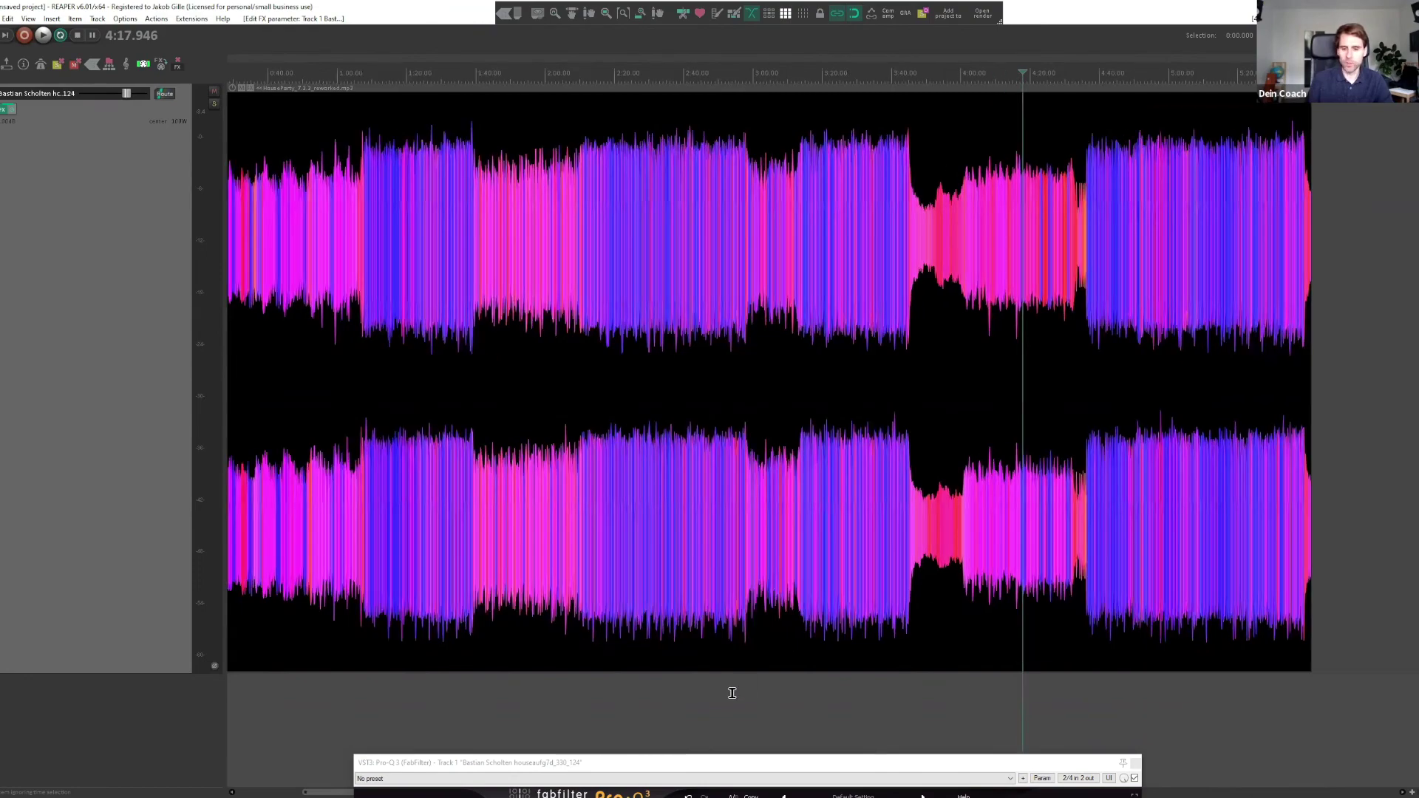
Mark the short, quieter section around 3:00 with a time selection and view it within the whole arrangement.
{"action": "left_click_drag", "start_coordinate": [738, 547], "coordinate": [807, 547]}
{"action": "scroll", "coordinate": [878, 494], "scroll_direction": "down", "scroll_amount": 6}
{"action": "left_click", "coordinate": [1077, 477]}
{"action": "scroll", "coordinate": [485, 463], "scroll_direction": "up", "scroll_amount": 3}
{"action": "scroll", "coordinate": [481, 688], "scroll_direction": "up", "scroll_amount": 4}
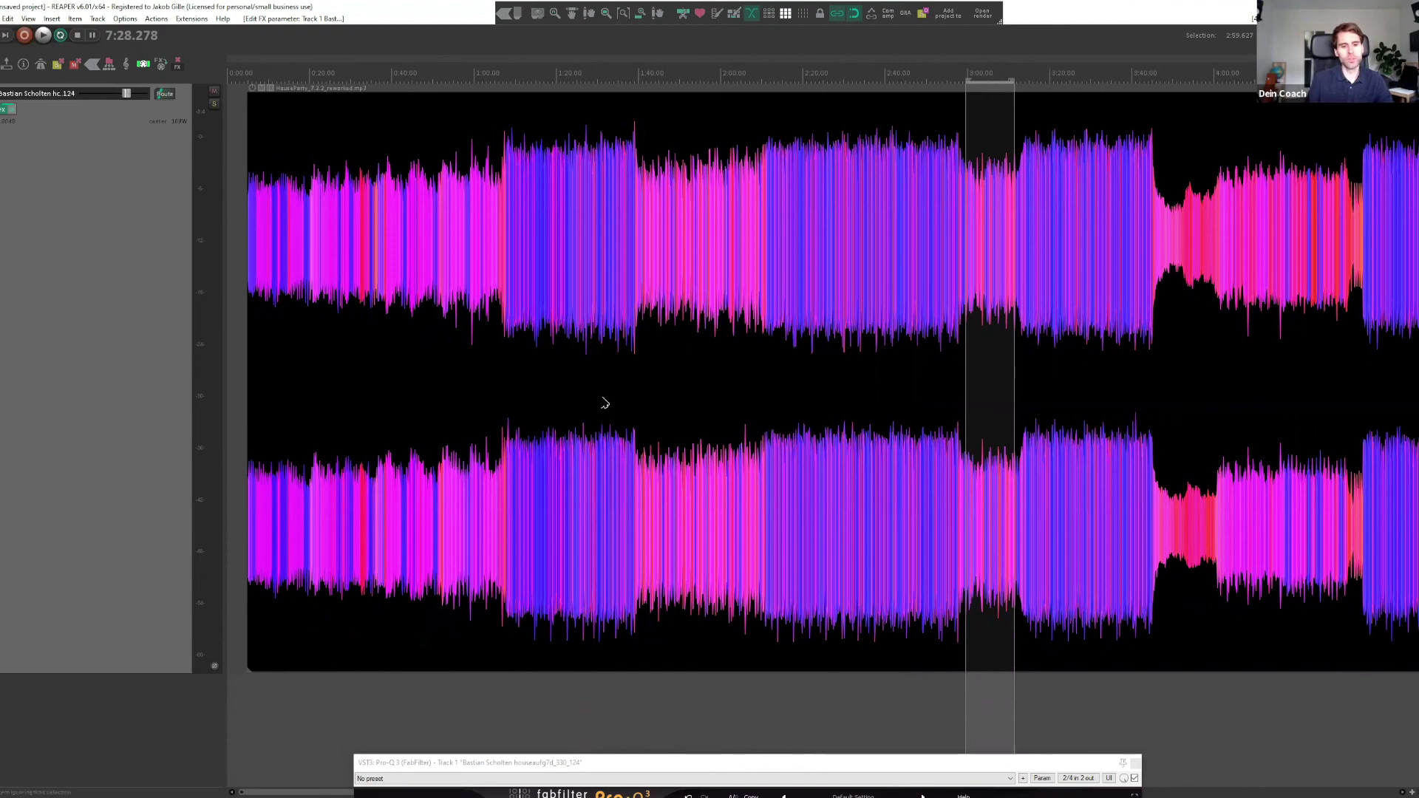
Mark the first loud section with a time selection starting at about 1:10.
{"action": "left_click", "coordinate": [566, 700]}
{"action": "left_click_drag", "start_coordinate": [520, 675], "coordinate": [603, 682]}
{"action": "left_click_drag", "start_coordinate": [849, 640], "coordinate": [740, 592]}
Make a time selection in the empty timeline beyond the track's end, around 6:00 to 6:30.
{"action": "scroll", "coordinate": [1093, 529], "scroll_direction": "down", "scroll_amount": 6}
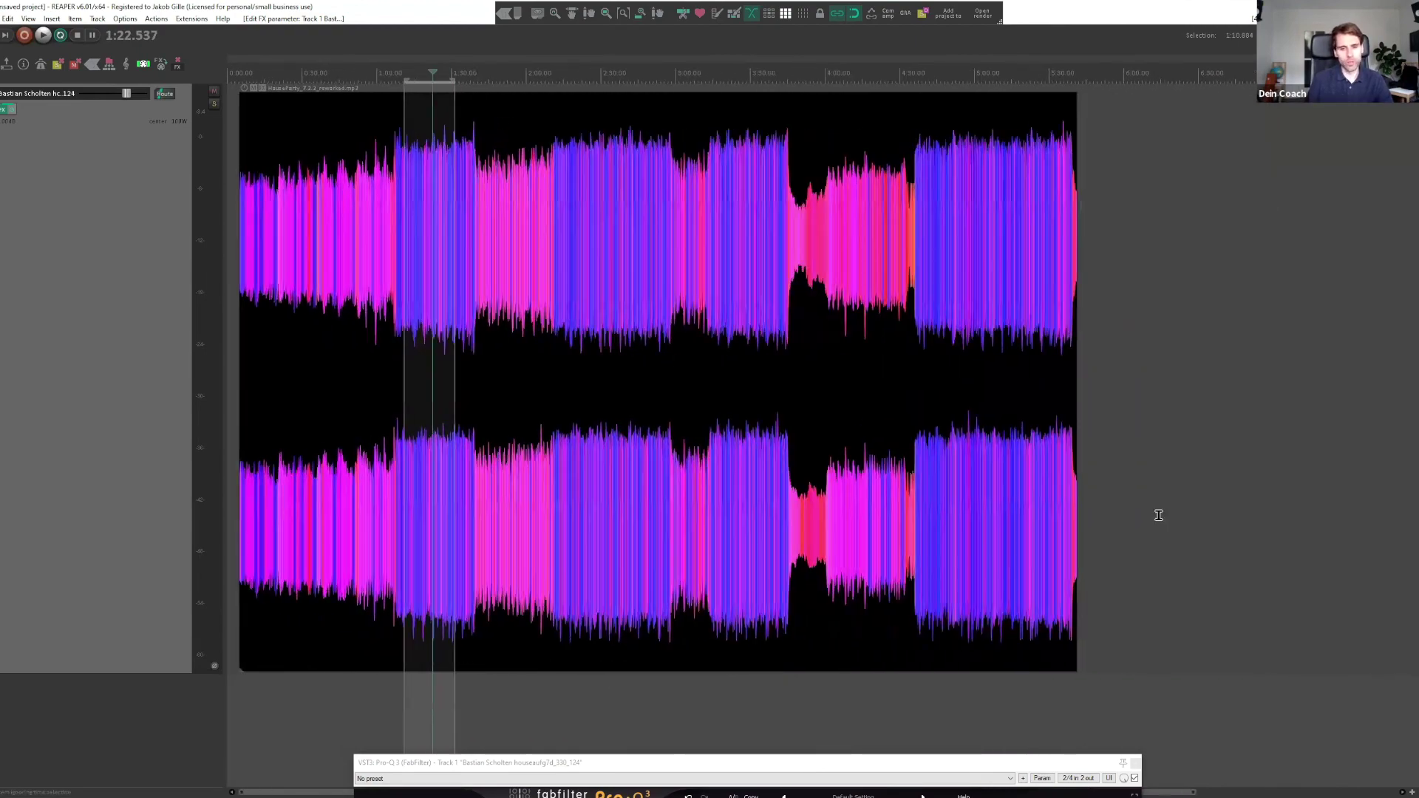
{"action": "left_click_drag", "start_coordinate": [1067, 516], "coordinate": [1159, 516]}
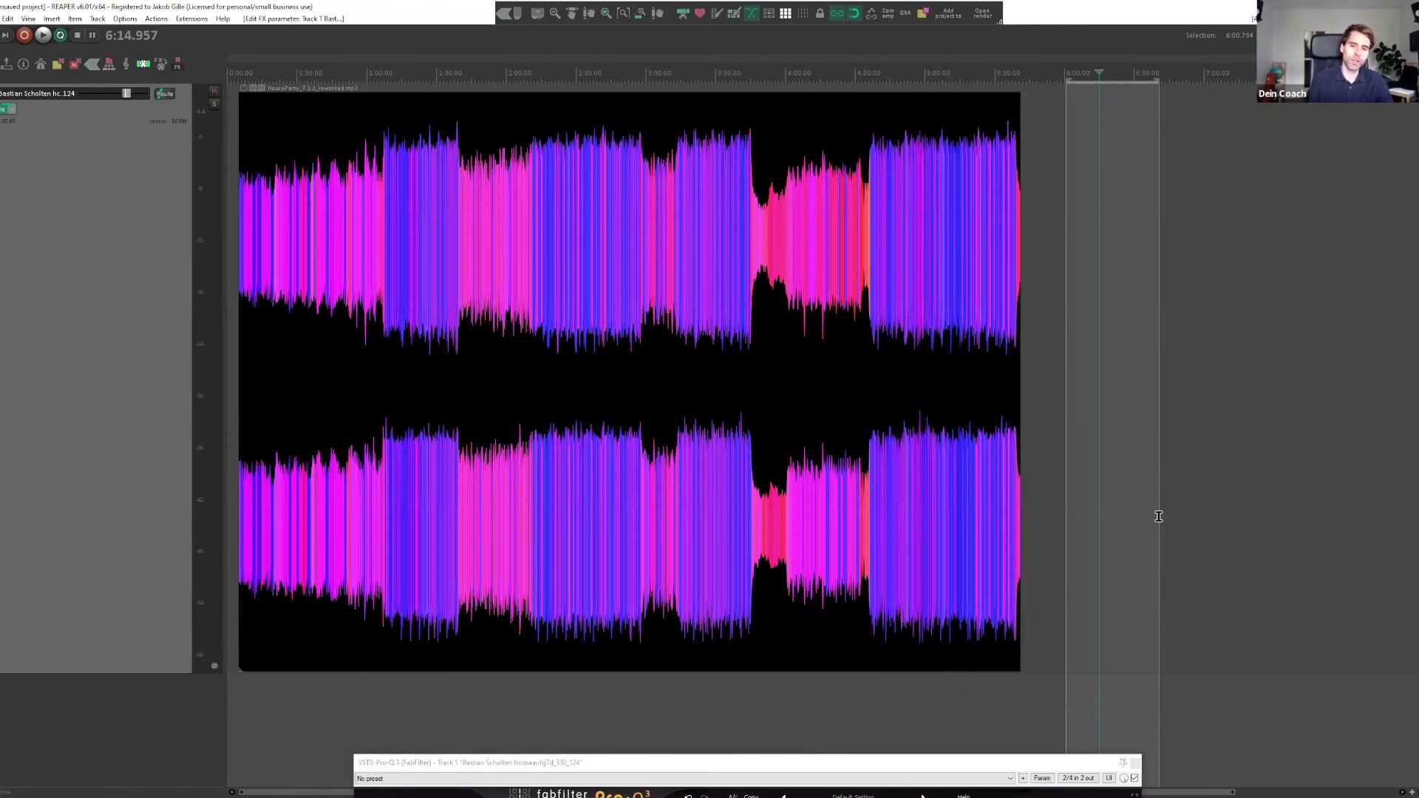